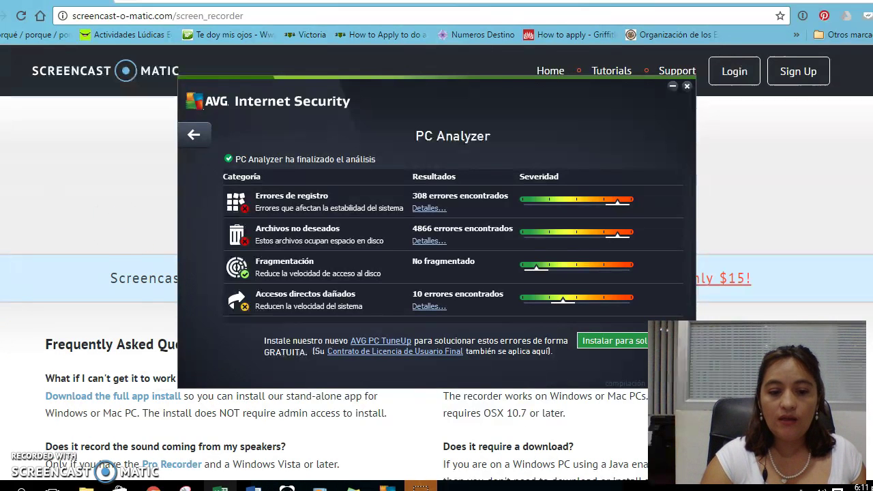
Step: Switch to Excel and open the pinned DIDACTICS.xls workbook with its recovered version 1, accepting the circular reference warning
click(219, 489)
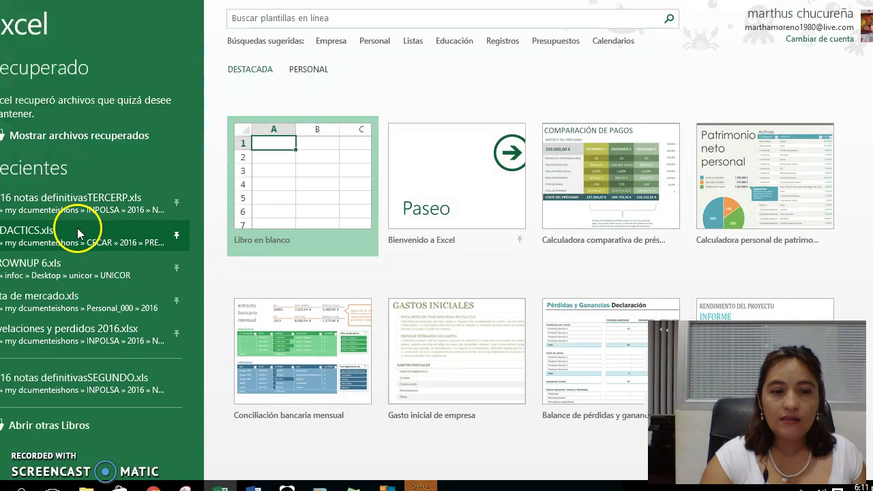
click(83, 232)
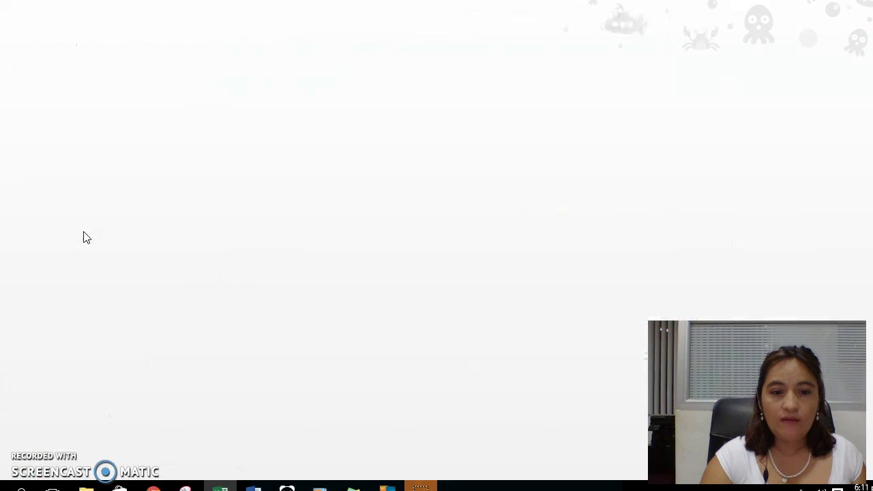
click(81, 221)
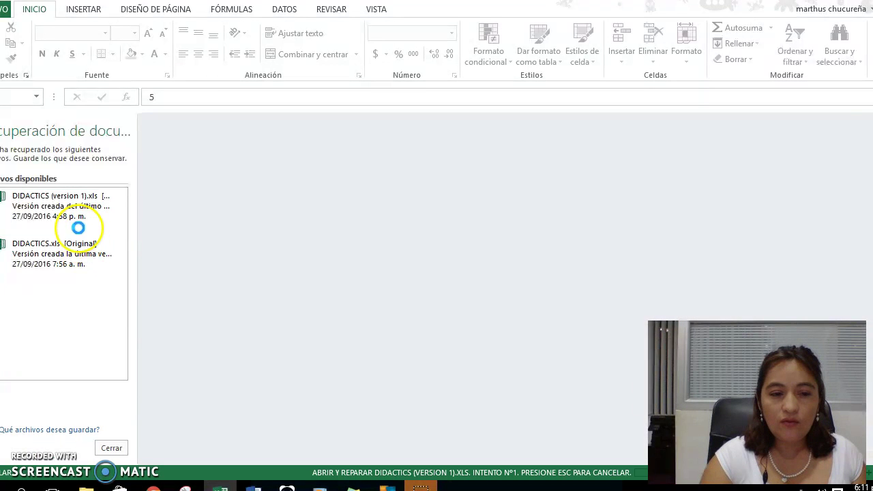
click(111, 448)
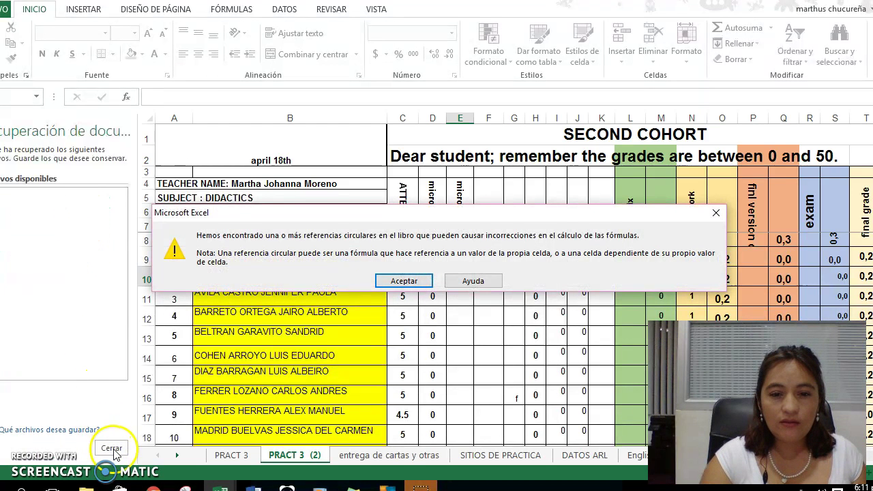
click(405, 280)
click(189, 481)
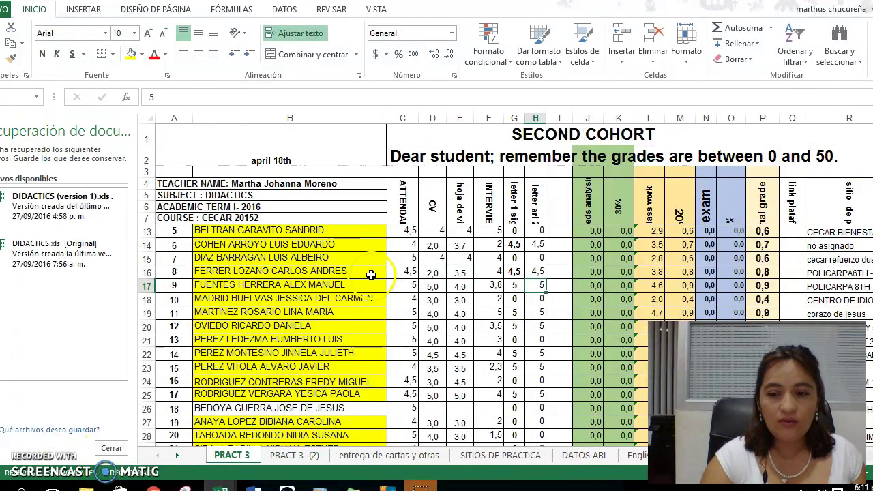
Step: Examine the students' ATTENDANCE grades on the PRACT 3 sheet from the column header down to row 34
click(402, 211)
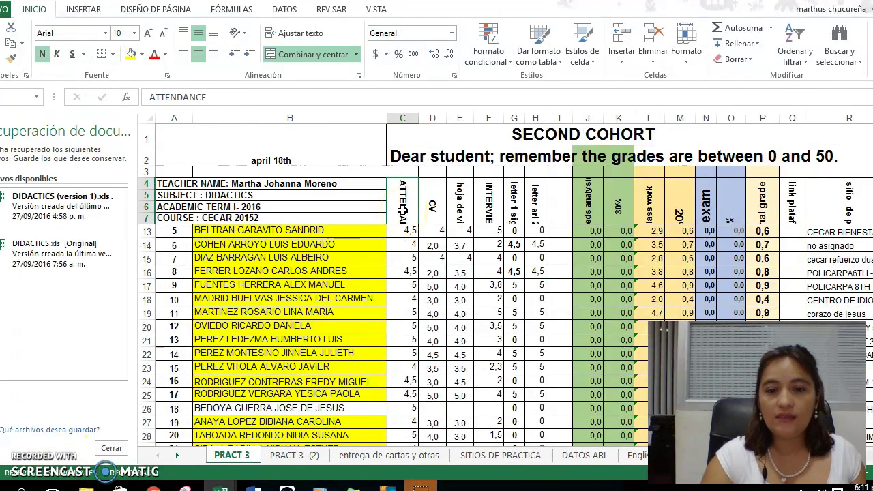
key(Down)
key(Up)
key(Down)
key(Down)
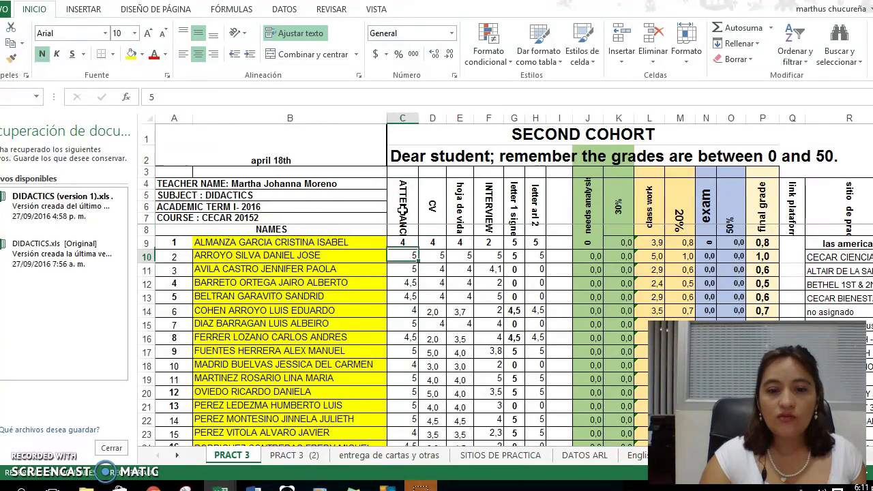
key(Down)
key(Down)
key(Down)
key(Down)
key(Down)
key(Down)
key(Down)
key(Down)
key(Down)
key(Down)
key(Down)
key(Down)
key(Down)
key(Down)
key(Down)
key(Down)
key(Down)
key(Down)
key(Up)
key(Up)
key(Up)
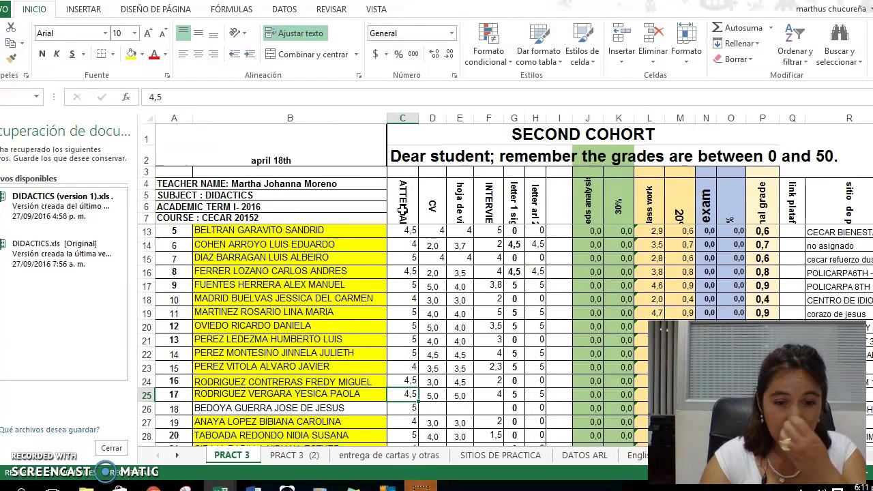
key(Down)
key(Down)
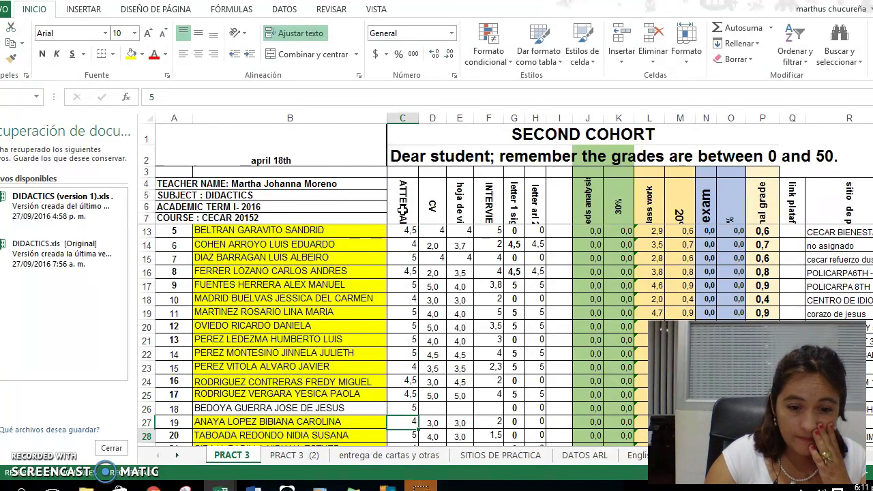
key(Down)
key(Down)
key(Down)
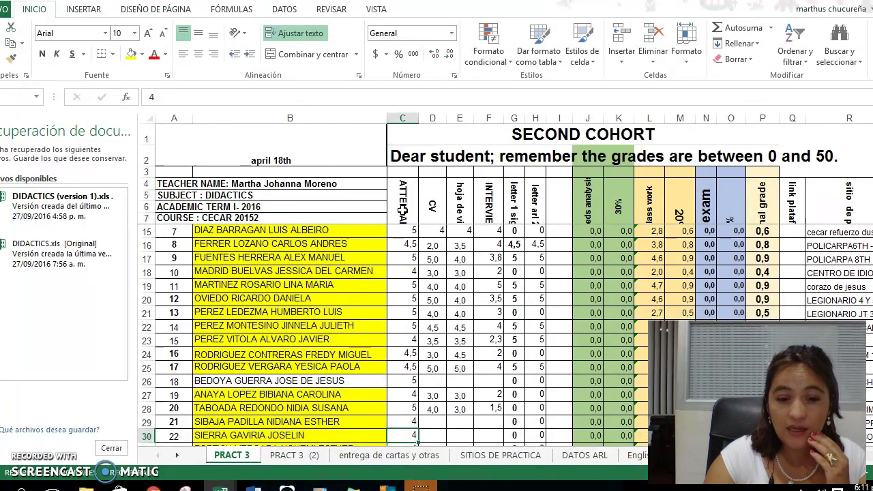
key(Down)
key(Down)
key(Down)
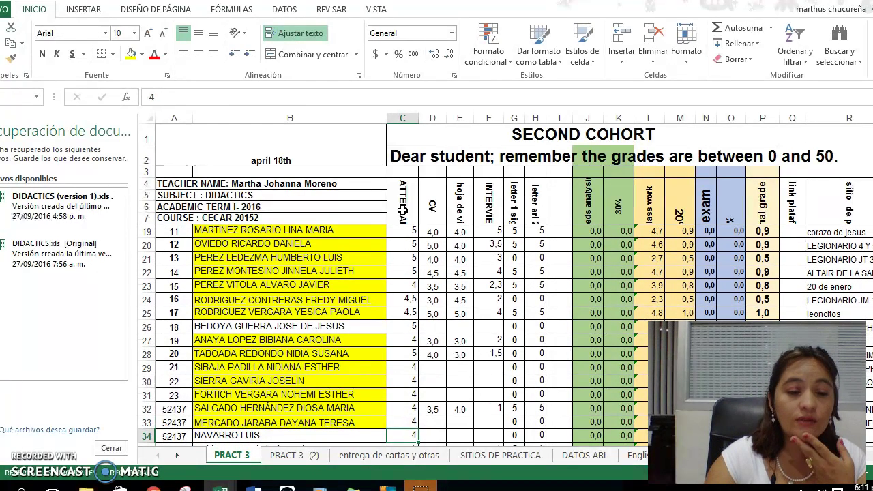
Step: Look back up through the ATTENDANCE grades from row 34 to the sheet's heading rows
key(Up)
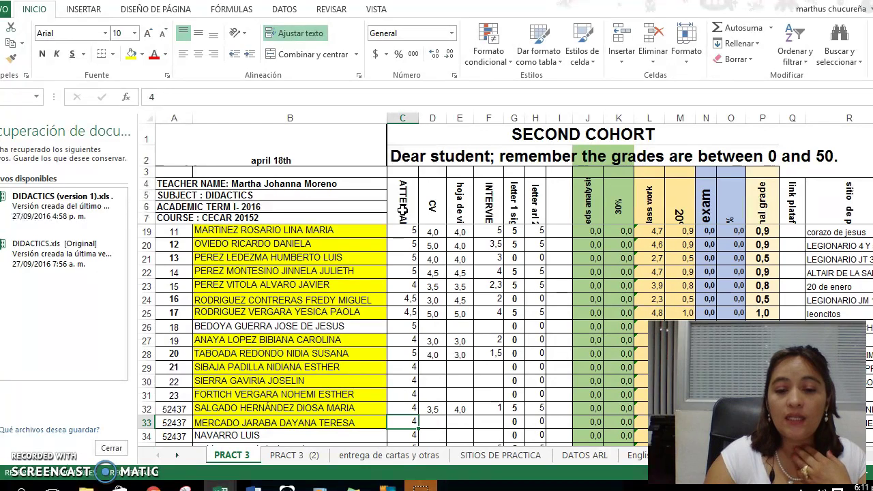
key(Up)
key(Up)
key(Up)
key(Up)
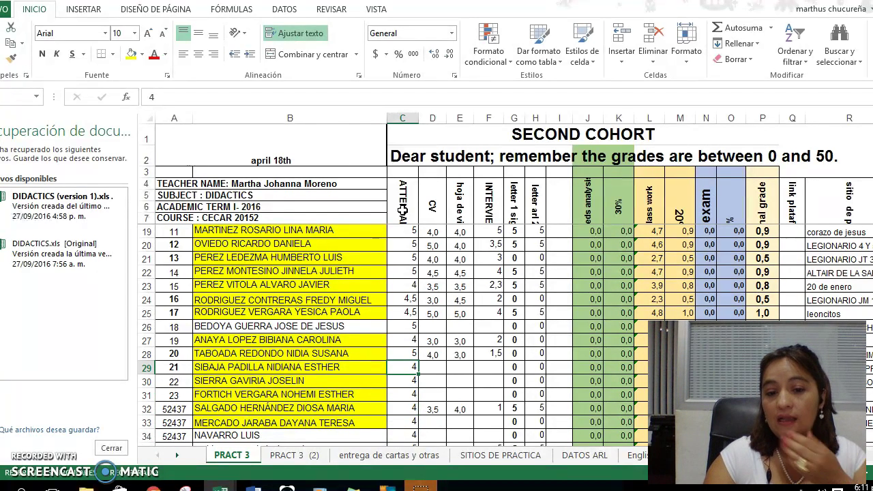
key(Up)
key(Up)
key(Up)
key(Up)
key(Up)
key(Up)
key(Up)
key(Up)
key(Up)
key(Up)
key(Up)
key(Up)
key(Up)
key(Up)
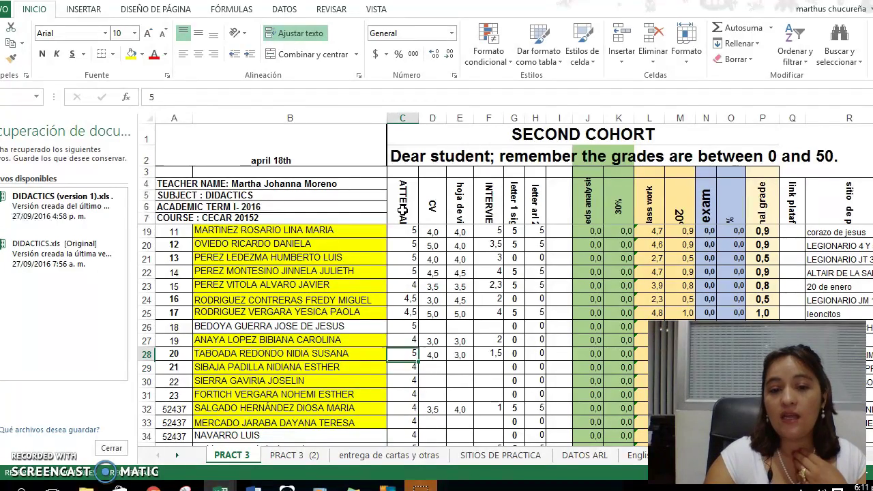
key(Up)
key(Up)
key(Up)
key(Up)
key(Up)
key(Up)
key(Up)
key(Up)
key(Up)
key(Up)
key(Down)
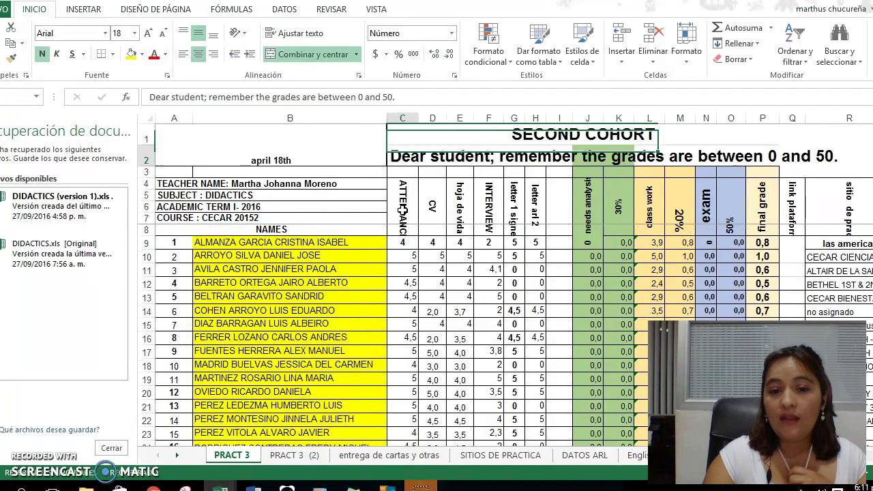
Step: Examine the activity headings one by one: CV, hoja de vida, INTERVIEW, letter 1 signed and letter arl 2
key(Down)
key(Right)
key(Down)
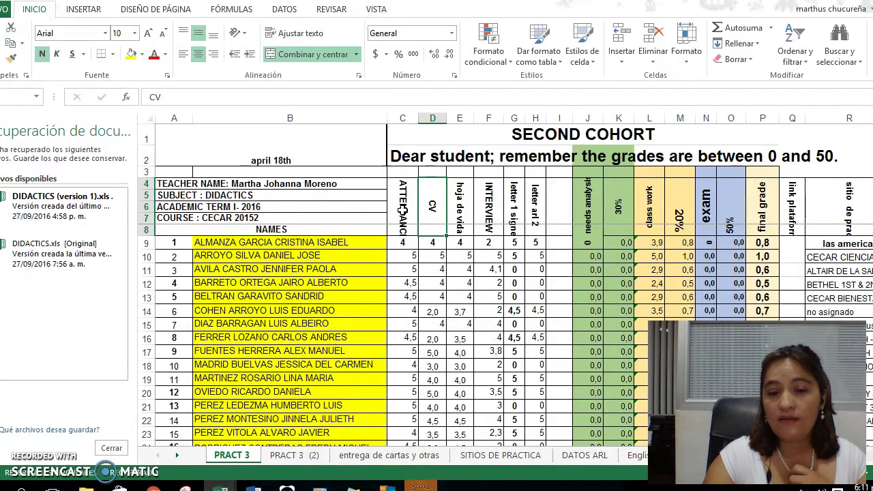
key(Right)
key(Left)
key(Right)
key(Right)
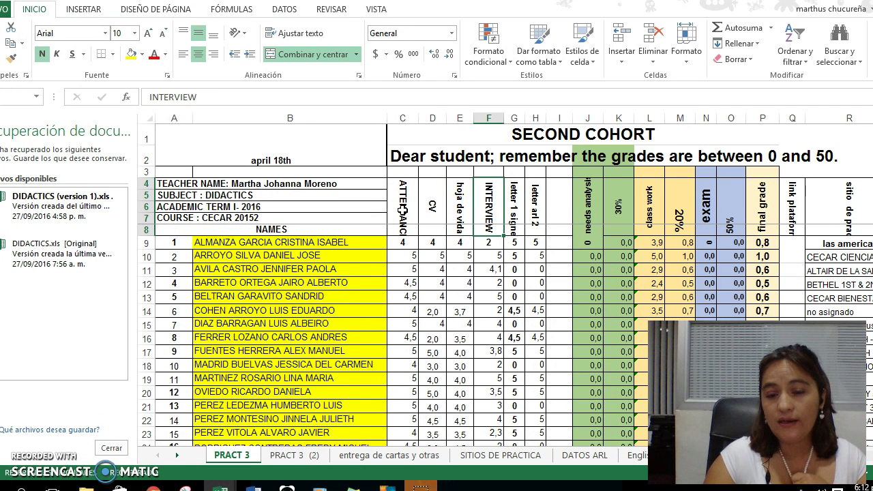
key(Up)
key(Down)
key(Up)
key(Down)
key(Up)
key(Down)
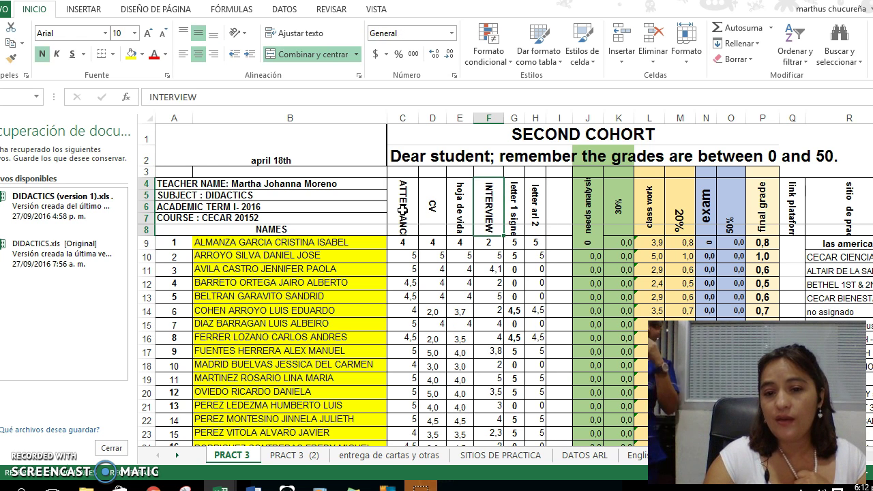
key(Right)
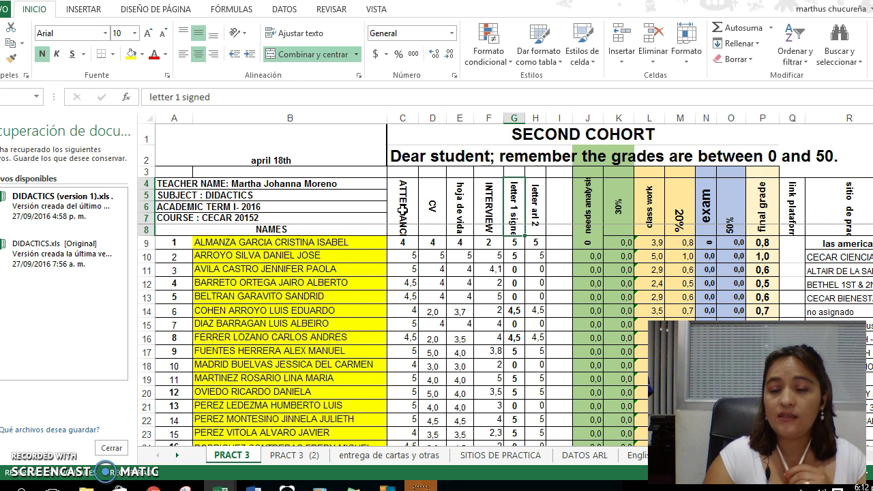
key(Right)
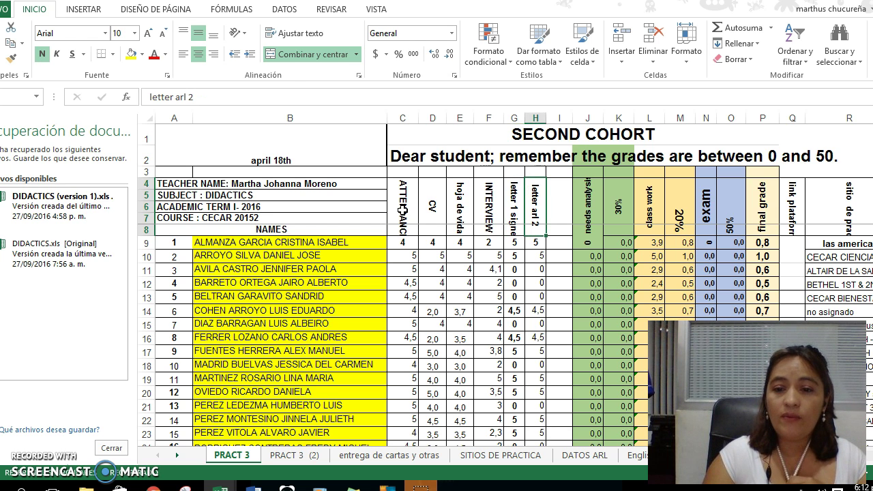
Step: Examine the first student's row 9 across the activity grades up to the 30% needs analysis formula
key(Down)
key(Left)
key(Left)
key(Left)
key(Left)
key(Left)
key(Left)
key(Right)
key(Right)
key(Right)
key(Right)
key(Right)
key(Right)
key(Right)
key(Right)
key(Right)
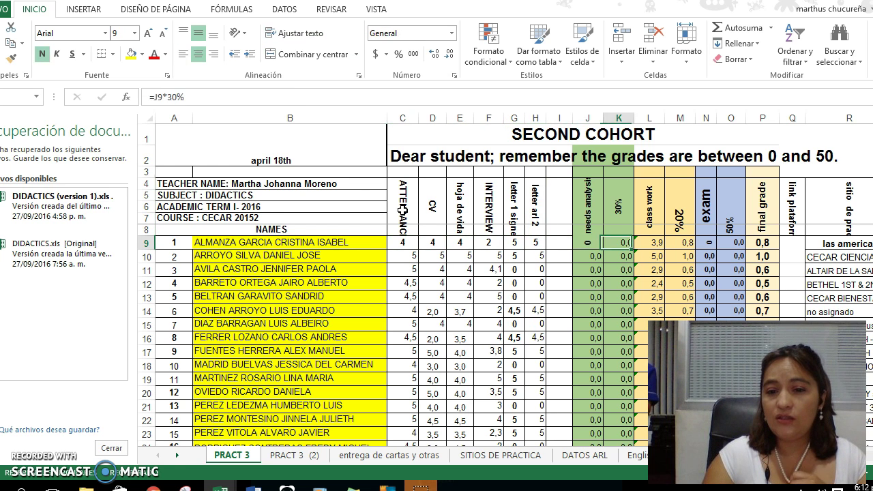
Step: Compare the needs analysis grade in J9 with the class work average formula in L9
key(Right)
key(Left)
key(Left)
key(Left)
key(Right)
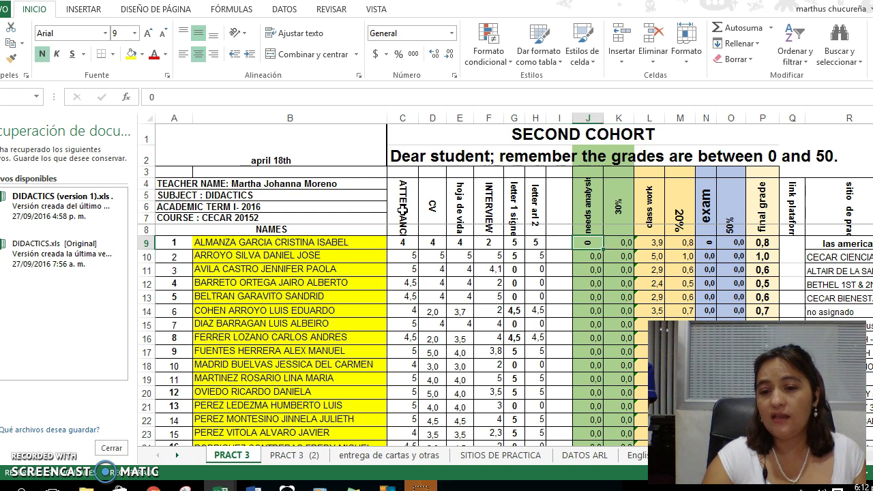
key(Right)
key(Right)
key(Right)
key(Left)
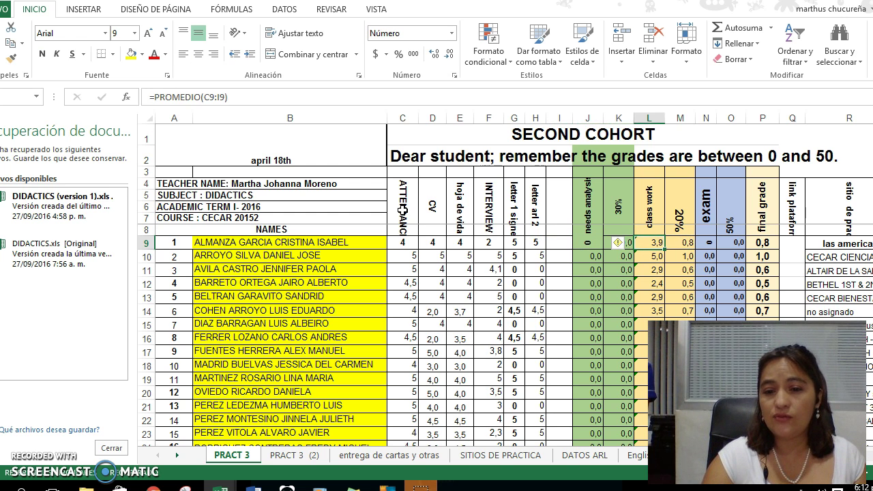
Step: Examine the activity grades in row 9 that feed the class work average in L9
key(Left)
key(Left)
key(Left)
key(Left)
key(Left)
key(Left)
key(Left)
key(Right)
key(Right)
key(Right)
key(Right)
key(Right)
key(Right)
key(Right)
key(Right)
key(Right)
key(Left)
key(Left)
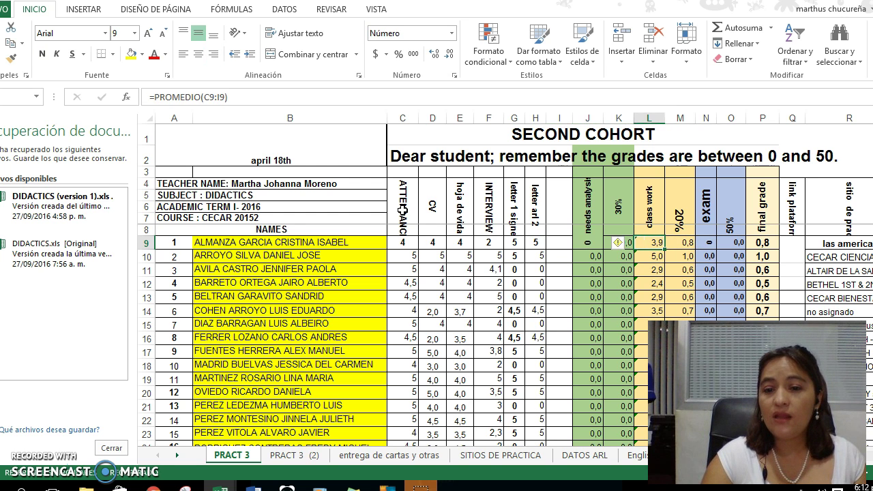
Step: Review the weighted components in row 9, from needs analysis through class work to the 50% exam formula
key(Left)
key(Left)
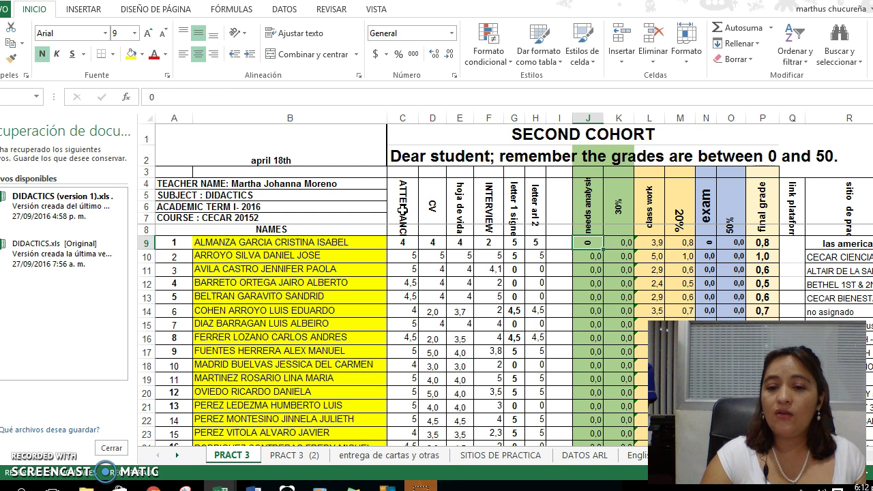
key(Right)
key(Right)
key(Right)
key(Right)
key(Right)
key(Right)
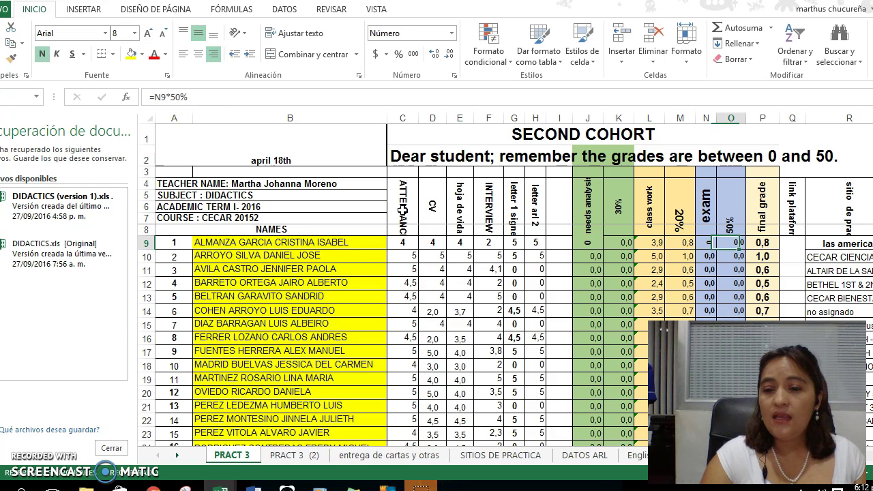
key(Left)
key(Left)
key(Right)
key(Right)
key(Left)
key(Left)
key(Left)
key(Left)
key(Left)
key(Left)
key(Left)
key(Right)
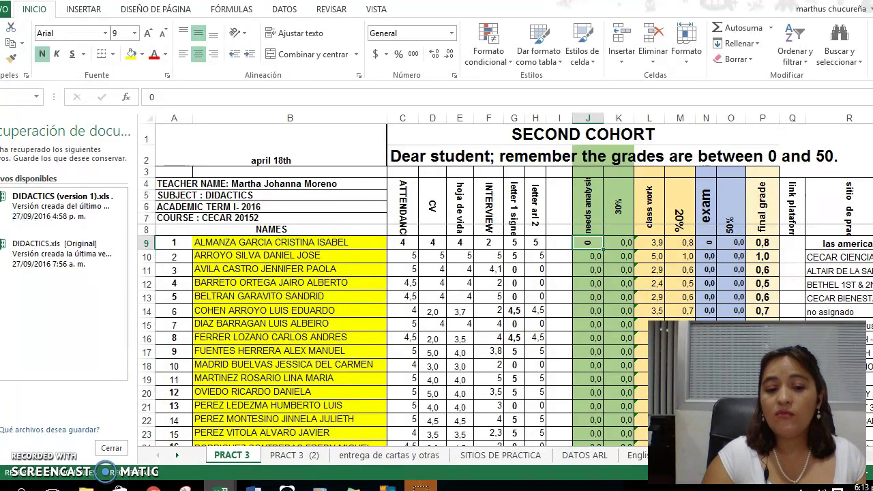
Step: Switch to Word and bring up the full list of recent documents
mouse_move(219, 486)
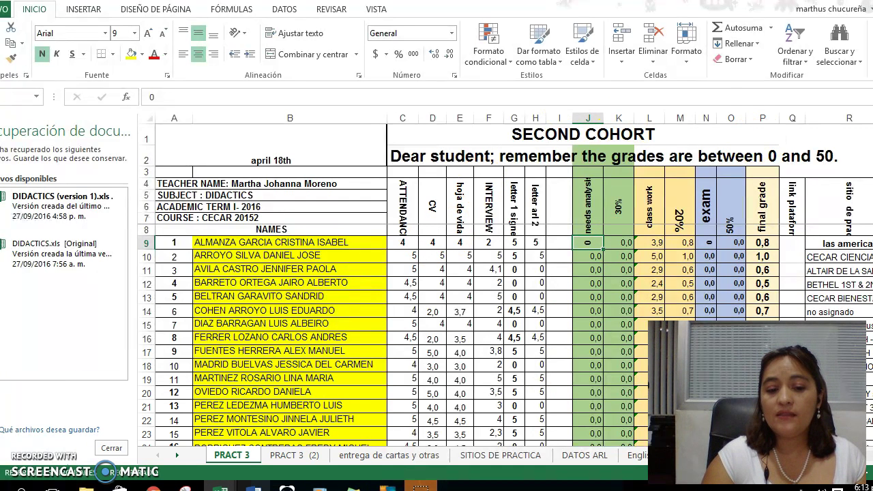
click(253, 486)
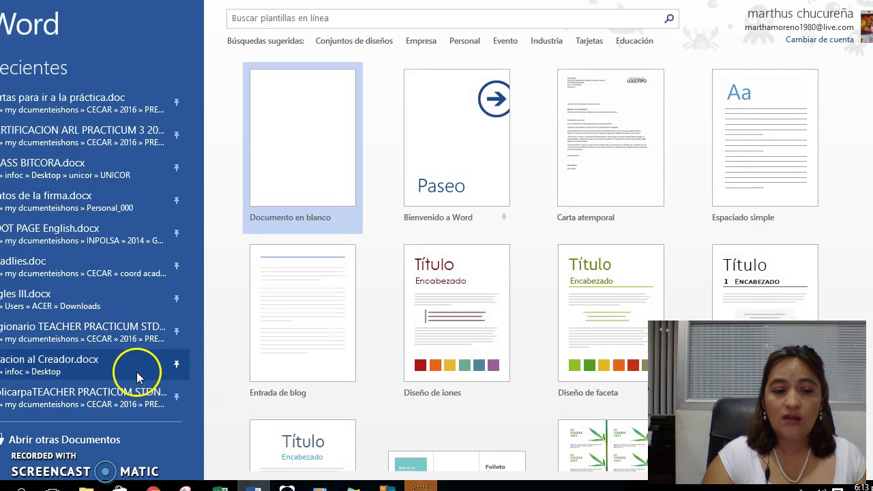
click(86, 444)
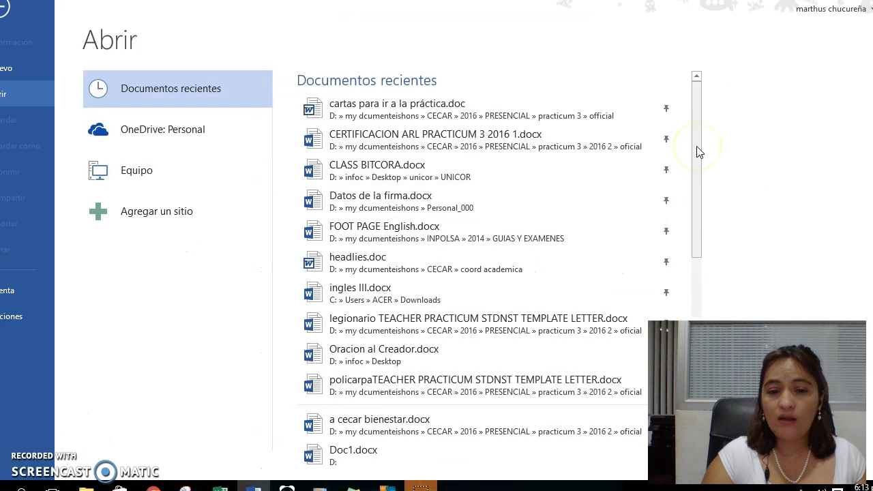
mouse_move(220, 485)
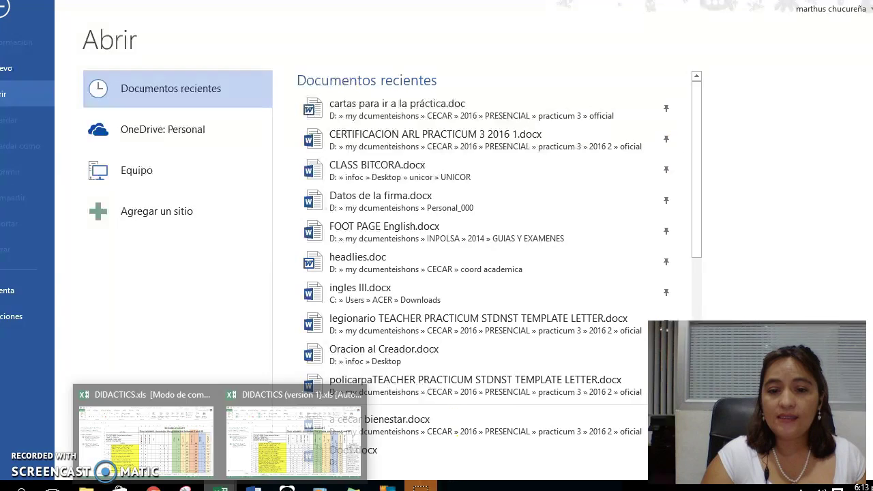
click(258, 464)
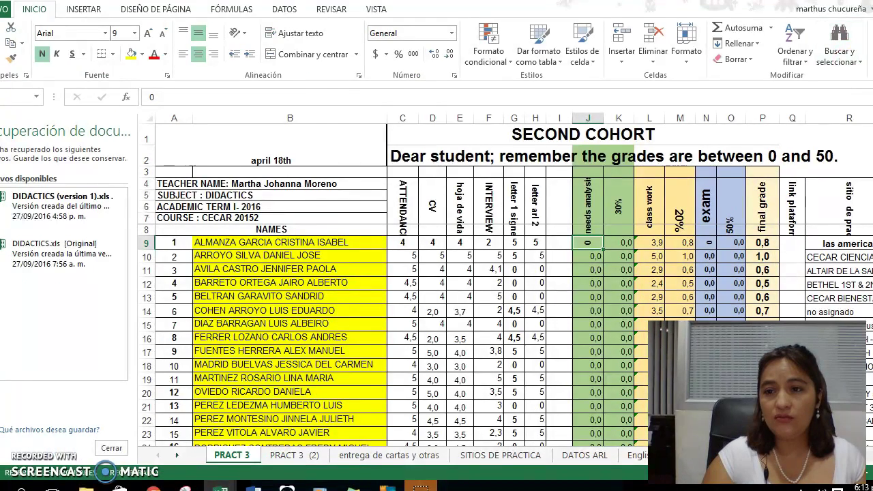
key(alt+Tab)
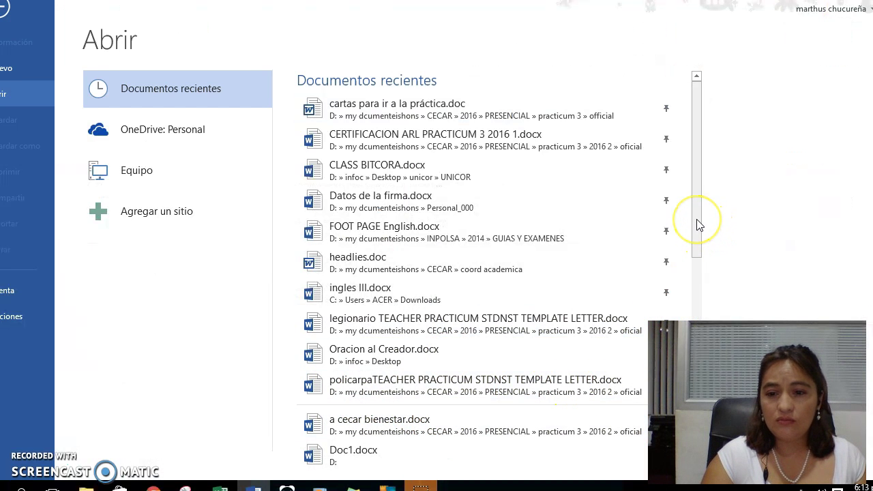
Step: Open Final report practicum 3.docx from the recent documents
right_click(697, 241)
drag(698, 170, 686, 275)
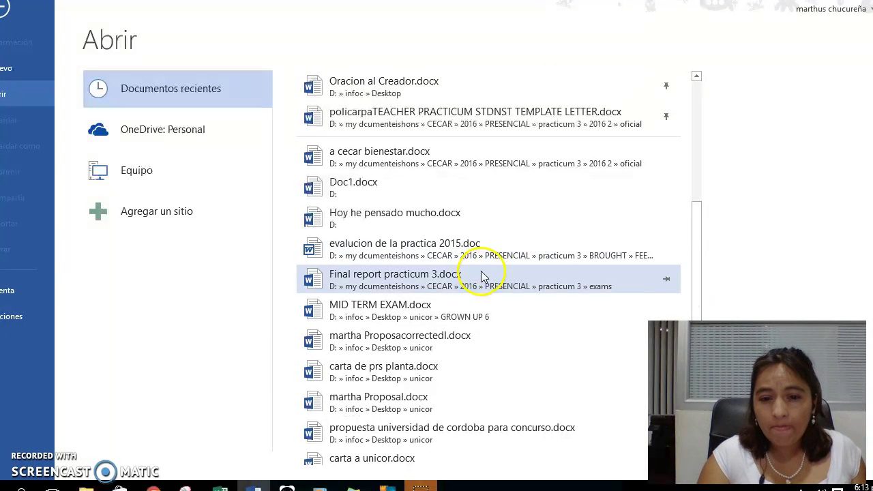
click(518, 292)
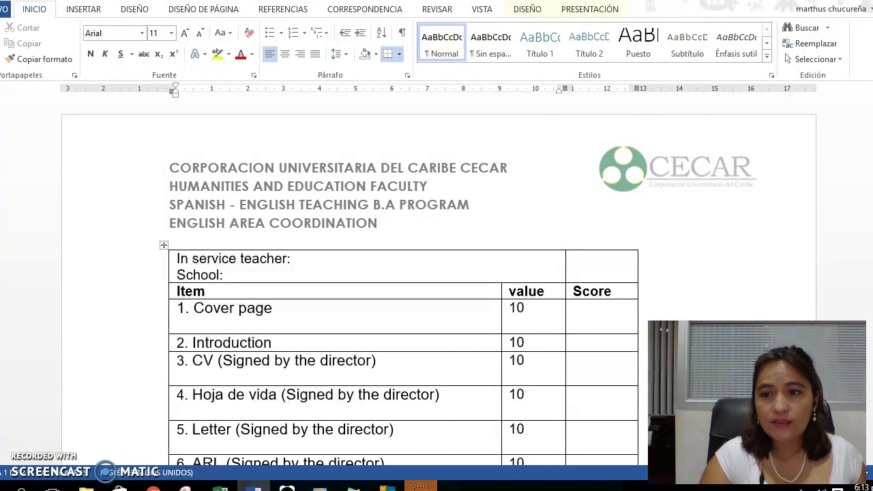
Step: Reopen Final report practicum 3.docx from the recent documents in Word
key(alt+Tab)
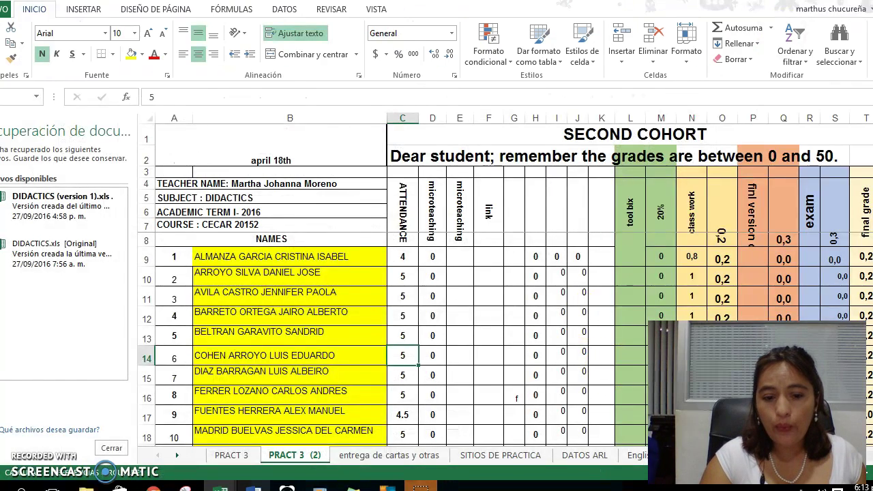
click(253, 486)
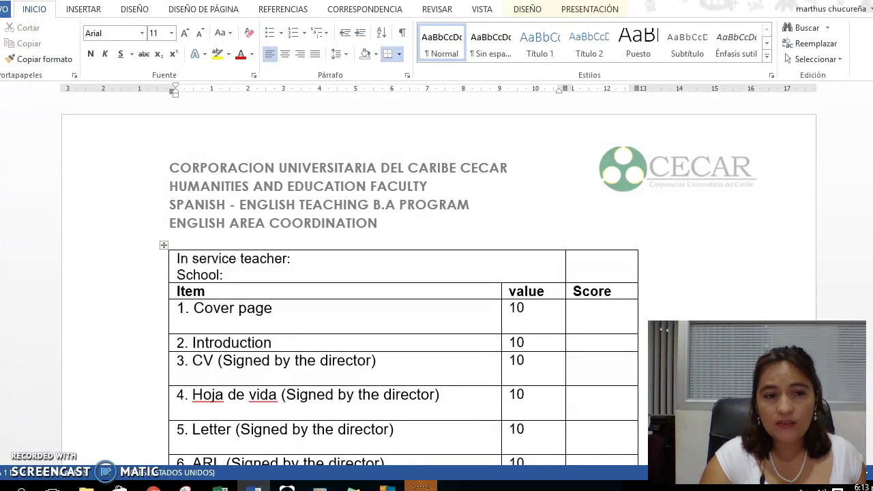
click(4, 9)
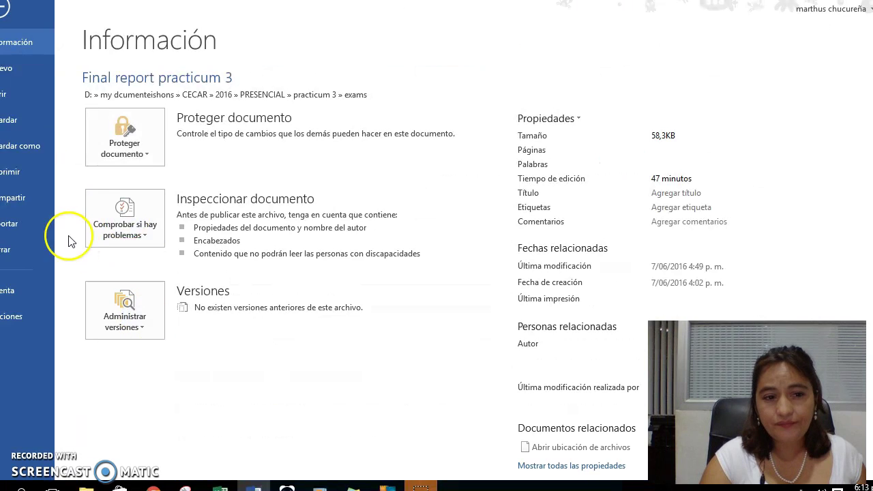
click(19, 96)
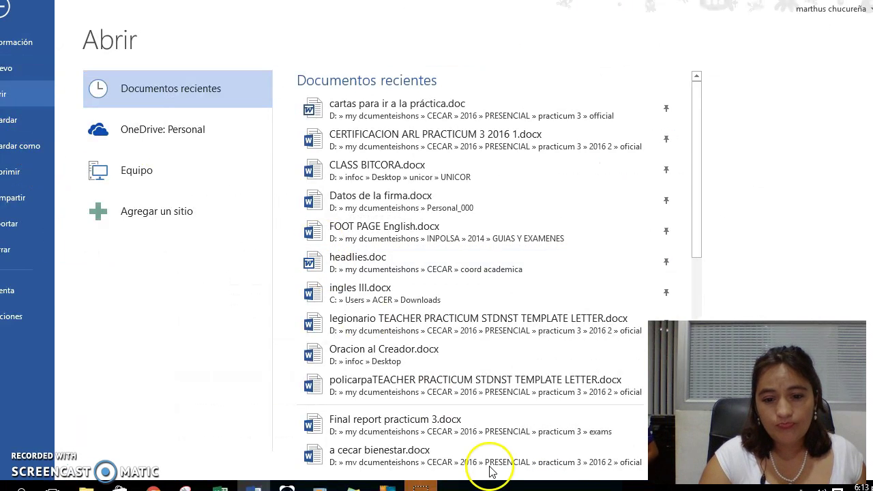
click(456, 427)
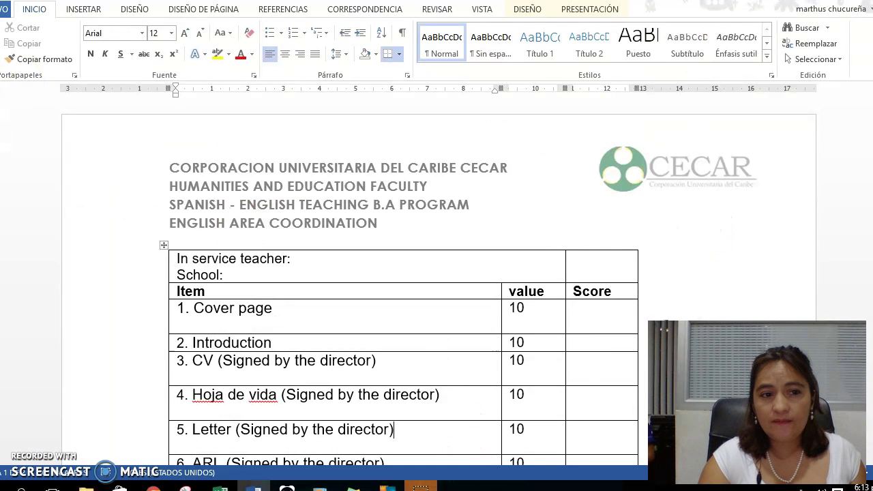
Step: Look through Word's complete list of recent documents for the practicum evaluation file
click(4, 9)
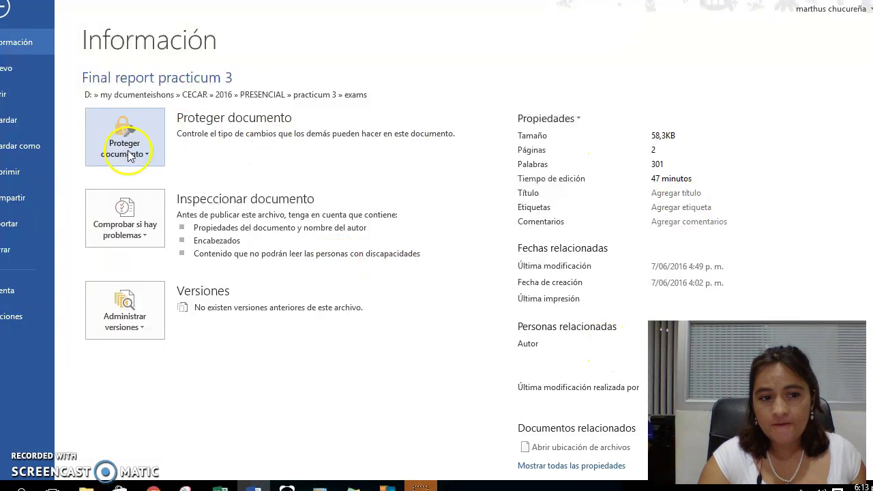
click(13, 94)
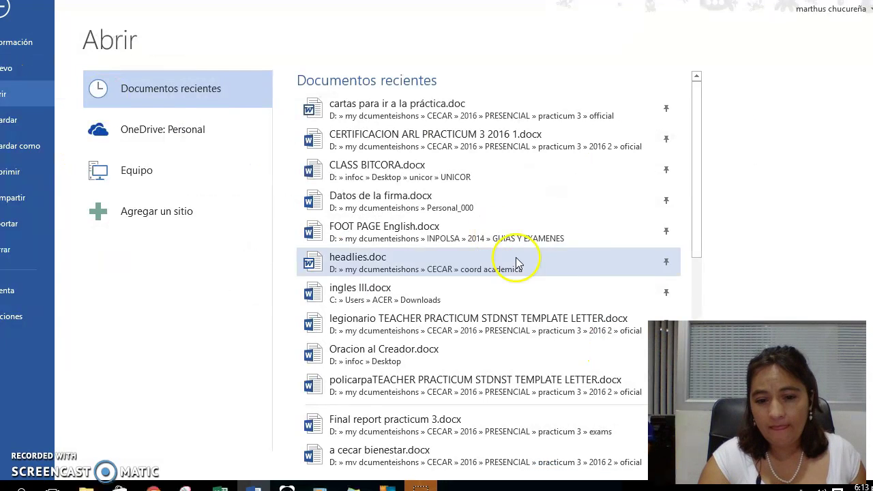
drag(696, 197, 655, 351)
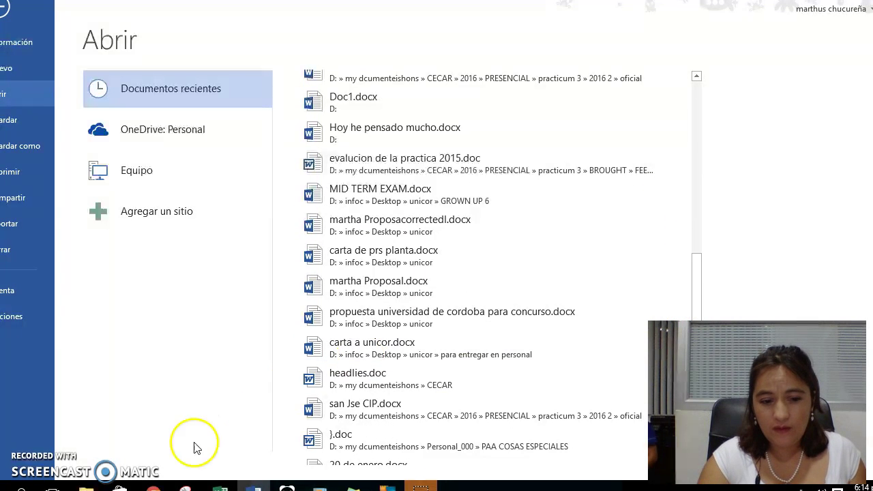
Step: Switch to File Explorer and open the Practicum III First PDF from the Assessment folder in practicum 3 > 2016 2
click(89, 486)
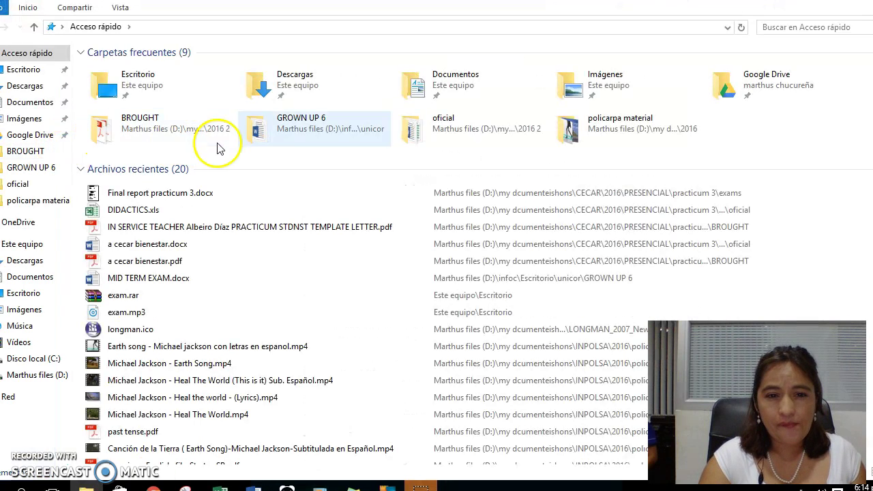
double_click(153, 127)
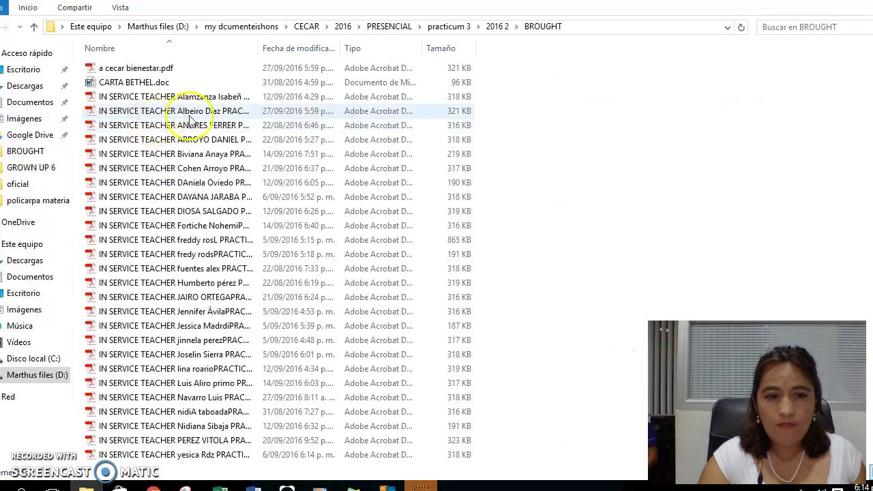
click(386, 28)
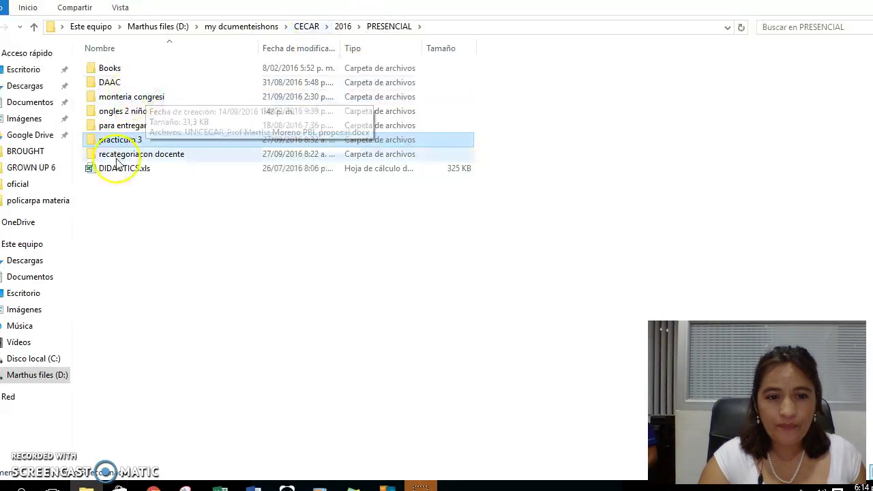
double_click(118, 140)
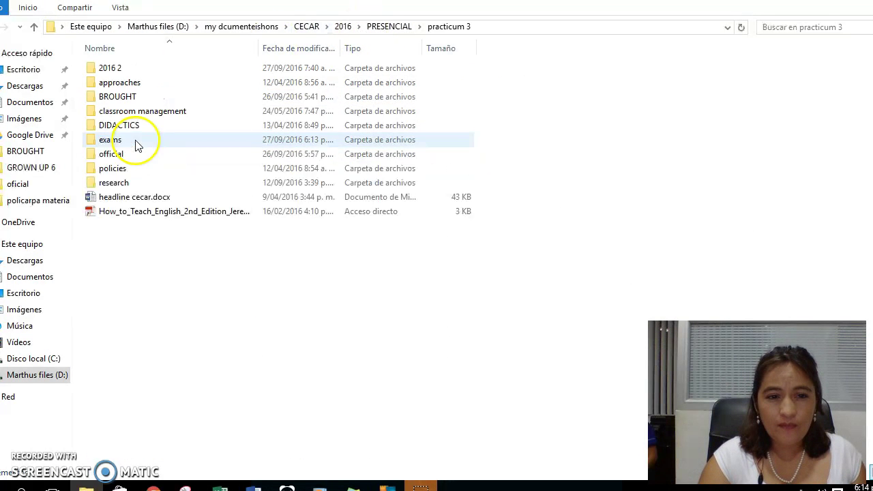
double_click(138, 69)
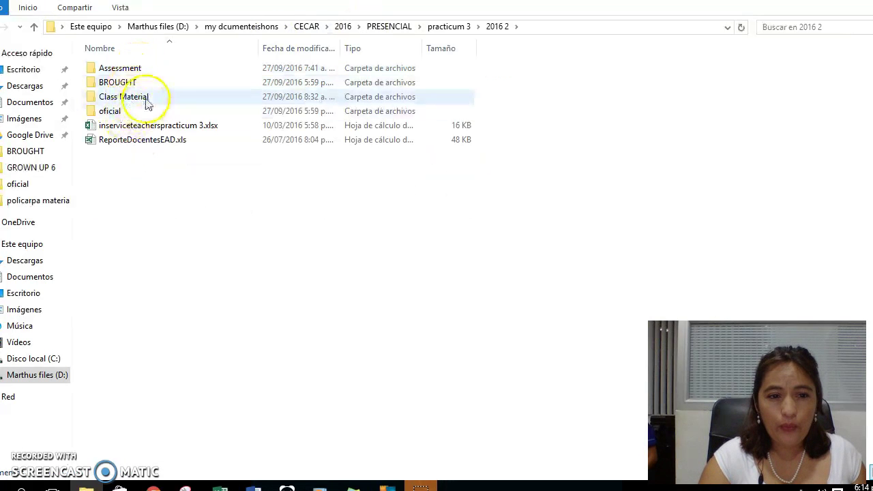
double_click(150, 71)
double_click(150, 71)
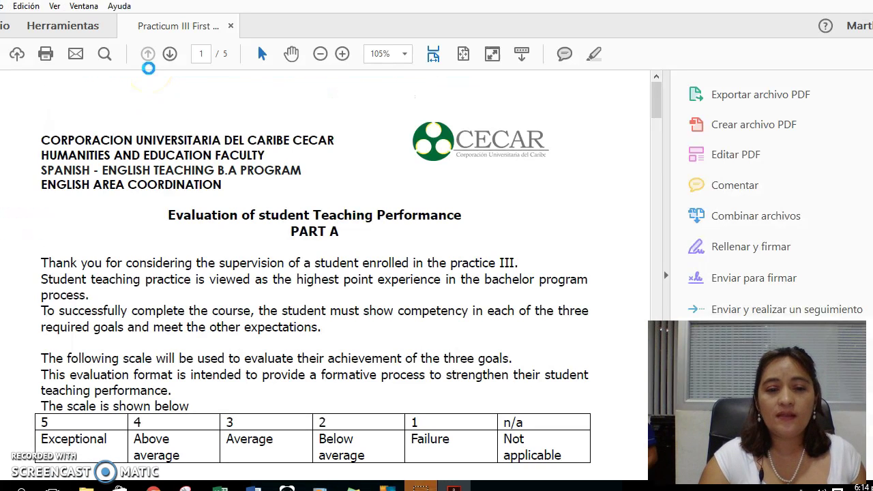
scroll(148, 68, down, 2)
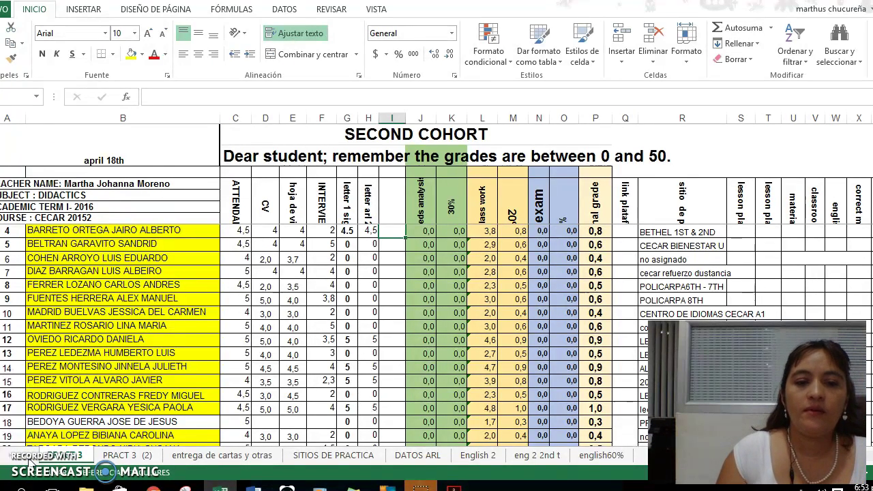
Step: Switch to the Excel grade sheet and examine student 4's grades from attendance to the ARL letter, plus student 5's letter grades
click(242, 232)
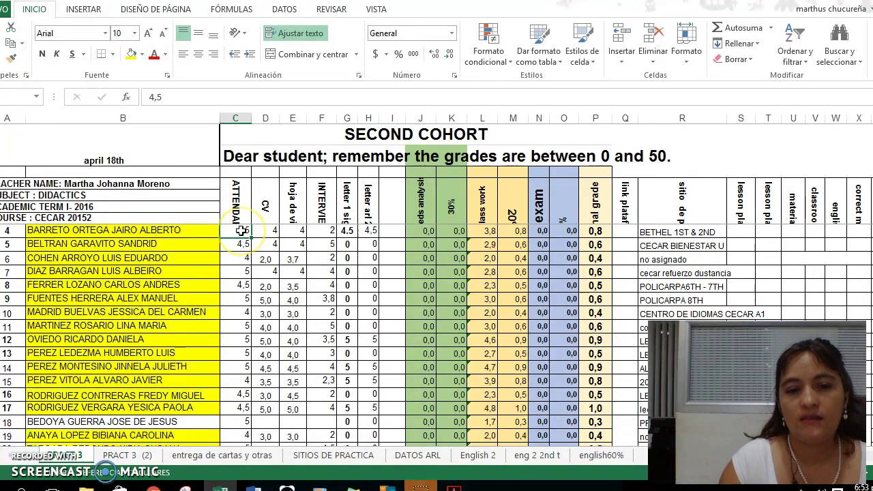
key(Right)
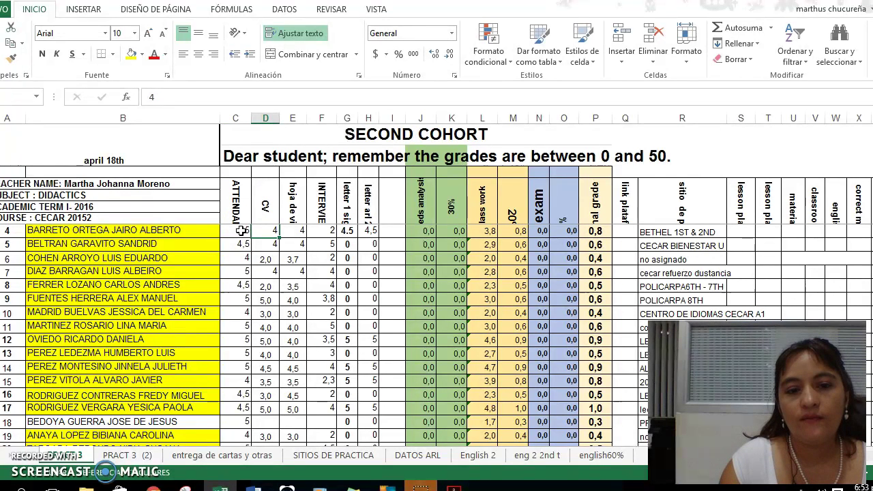
key(Right)
key(Right)
key(Right)
key(Right)
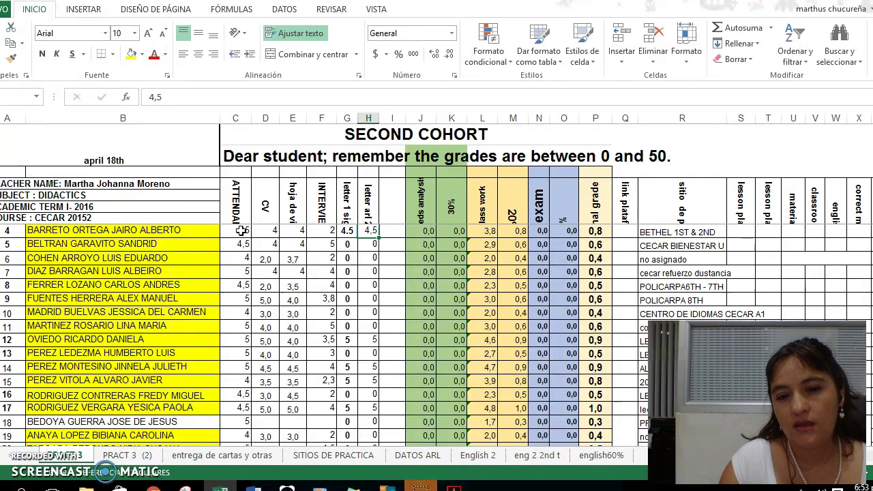
key(Down)
key(Left)
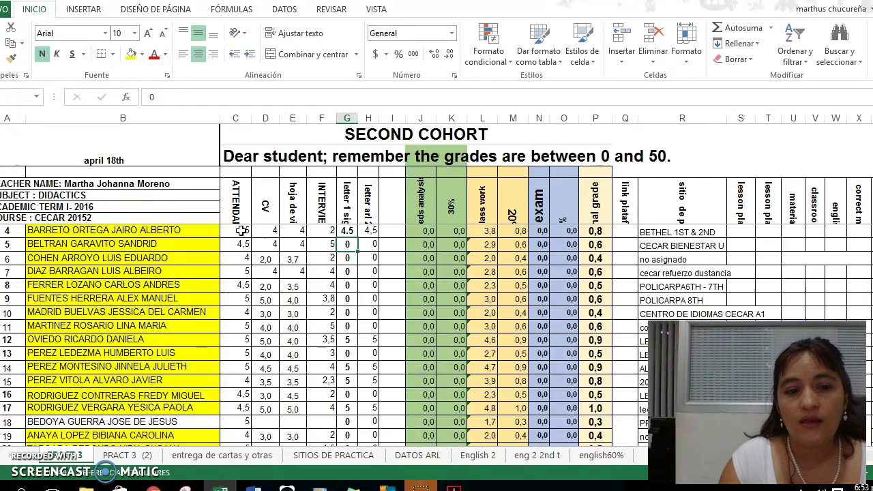
Step: Enter 4,5 for student 6 in both the letter 1 and ARL letter columns
key(Down)
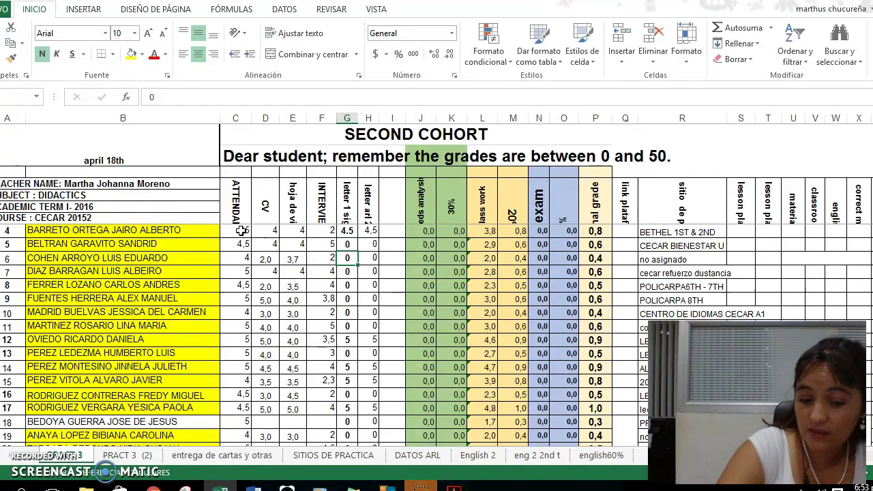
text(4,5)
key(Right)
text(4,5)
key(Down)
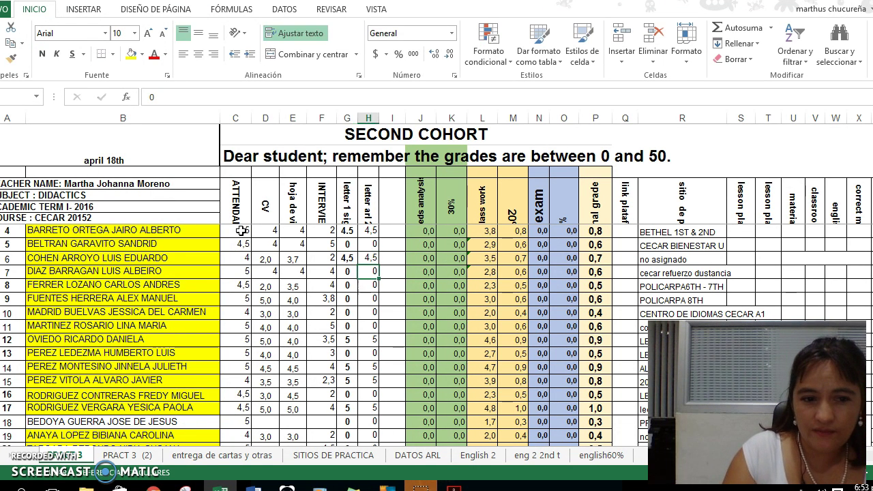
Step: Clear the letter 1 grade of student 7
key(Left)
key(BackSpace)
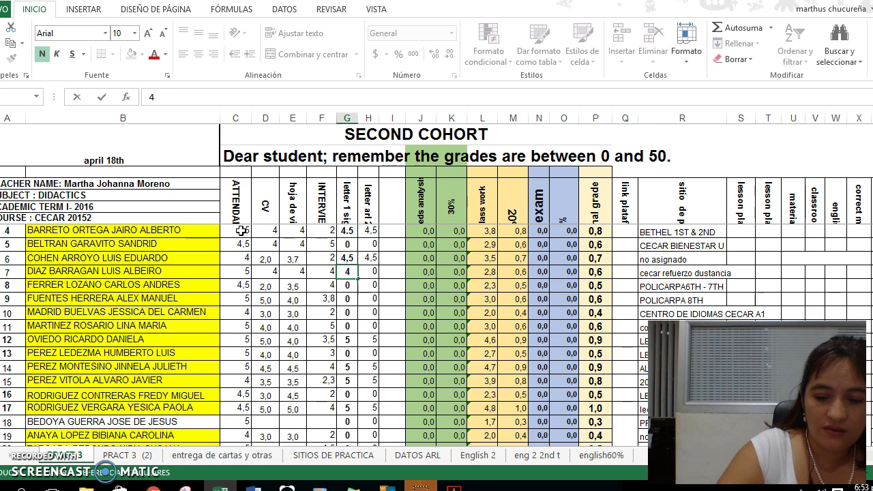
key(Return)
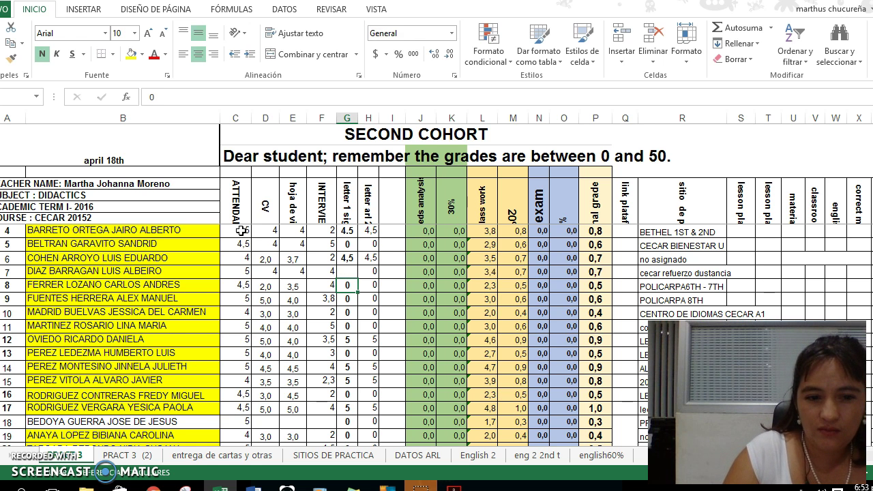
Step: Enter 4,5 as the letter 1 and ARL letter grades for students 8 and 9
text(4,5)
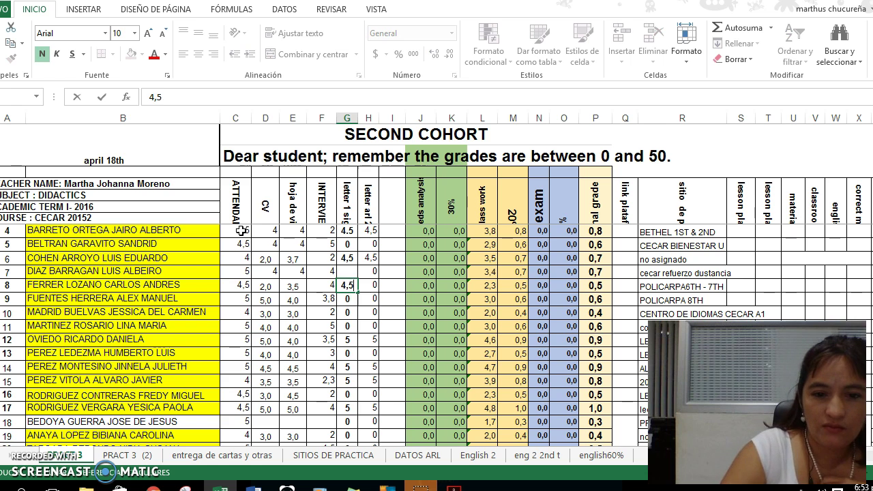
key(Right)
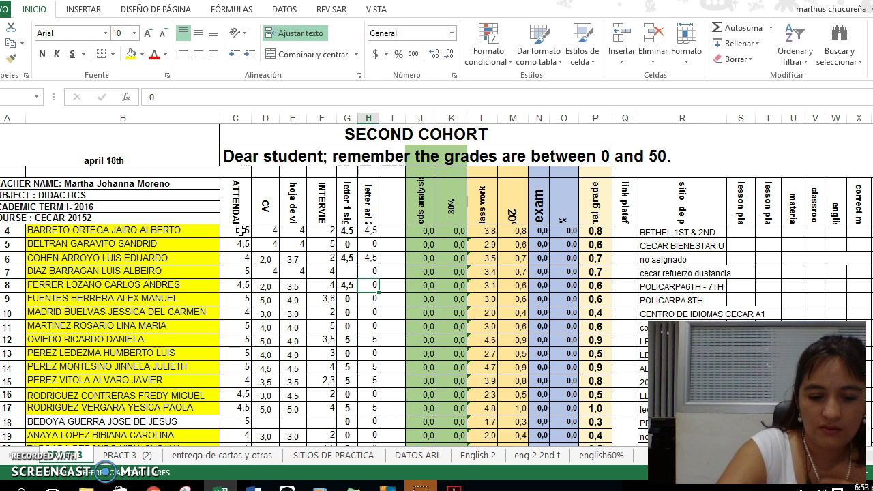
text(4,5)
key(Return)
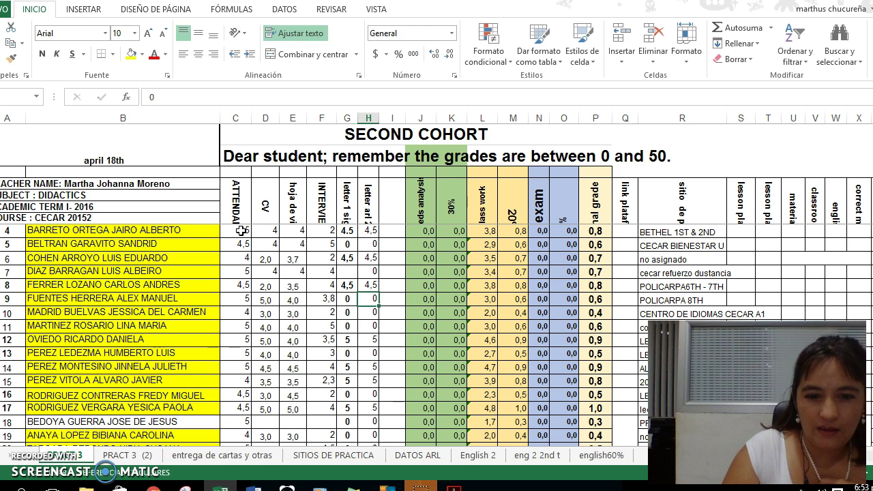
key(Left)
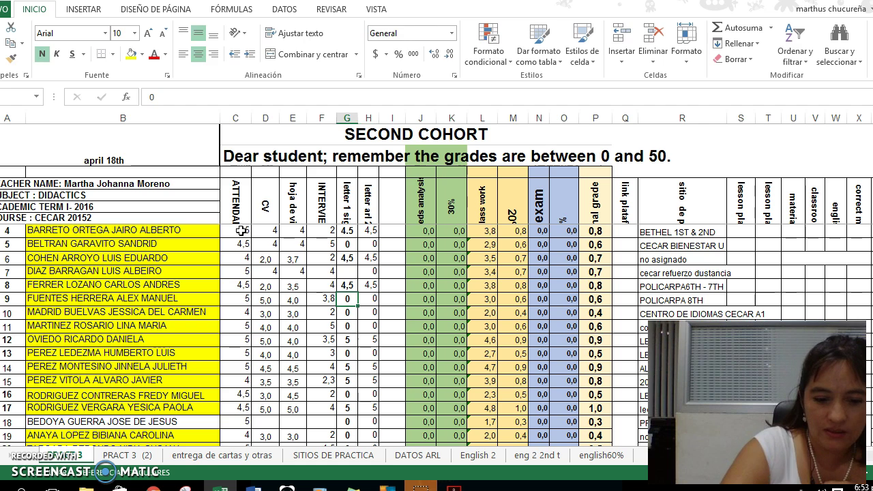
text(4,5)
key(Right)
text(4,5)
key(Return)
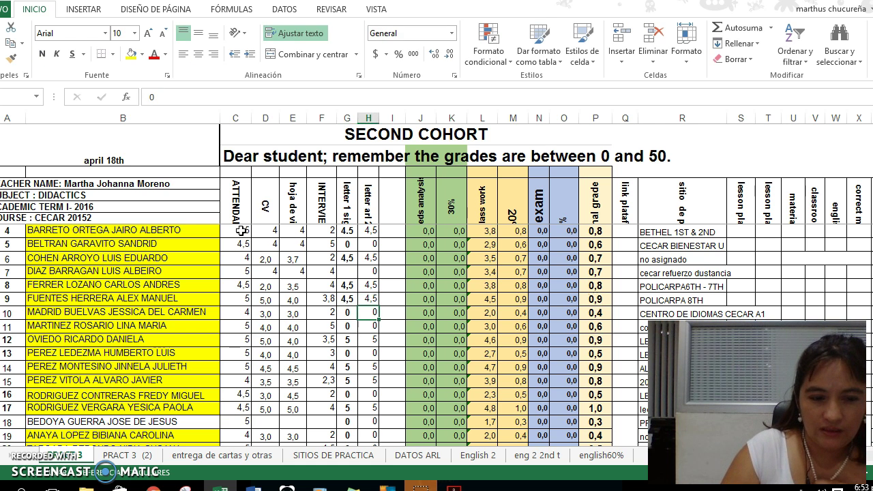
Step: Skip student 10 and enter 4,5 for student 11's letter 1 and ARL letter grades
key(Left)
key(Left)
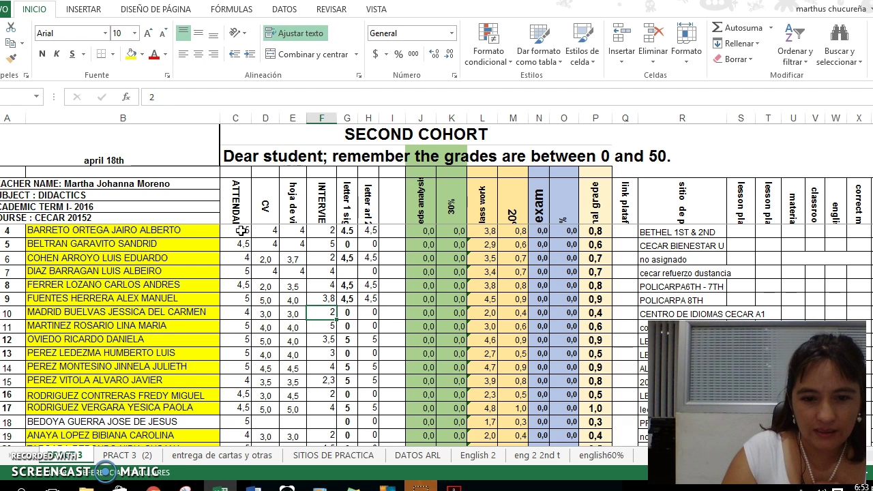
key(Right)
key(Down)
text(4,5)
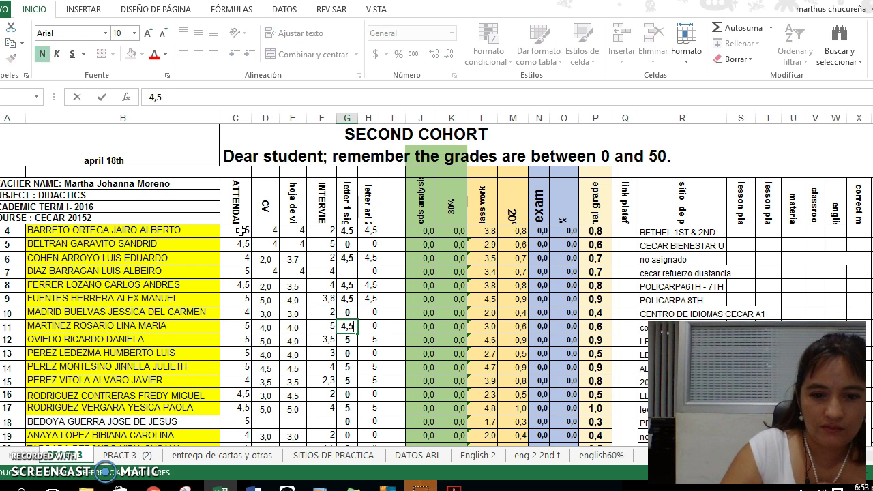
key(Right)
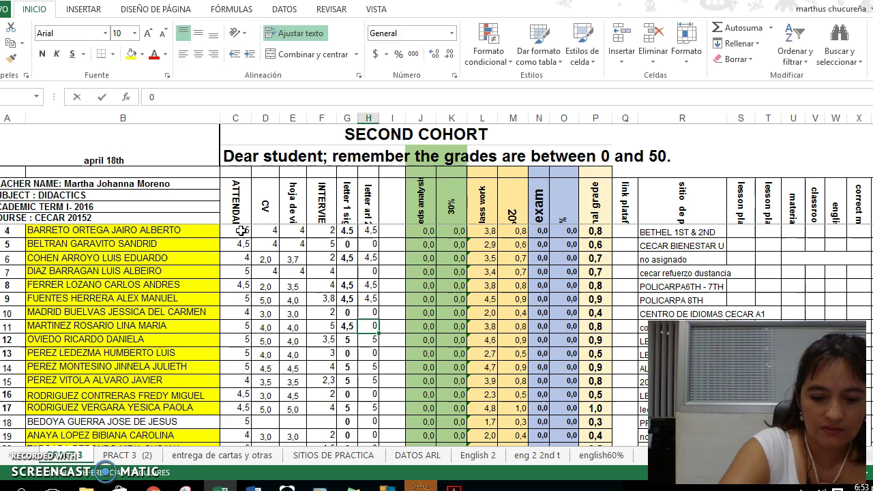
text(4,5)
key(Return)
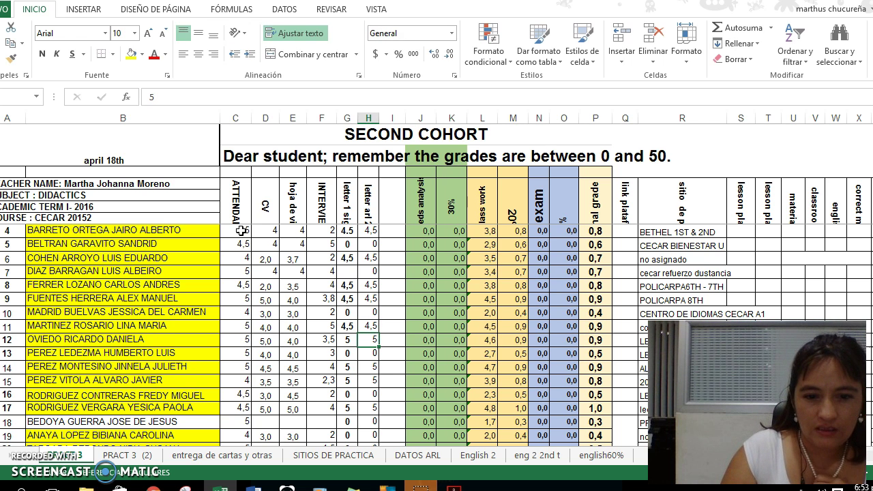
Step: Enter 5 as student 13's grade for both letter 1 and the ARL letter
key(Left)
key(Down)
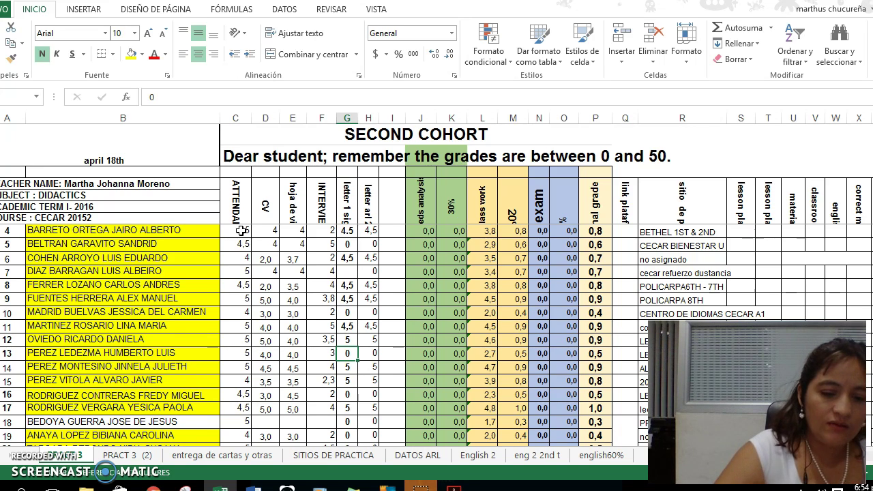
text(5)
key(Tab)
text(5)
key(Return)
Step: Enter 5 as student 16's grade for both letter 1 and the ARL letter
key(Down)
key(Down)
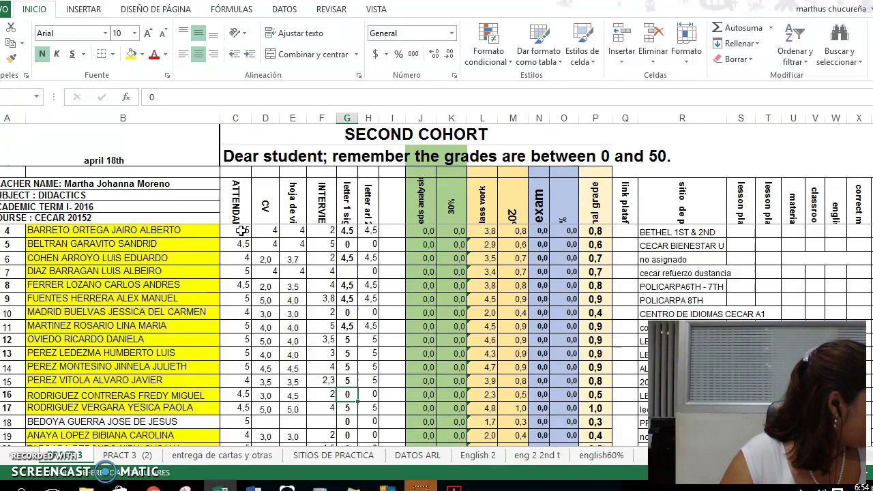
text(5)
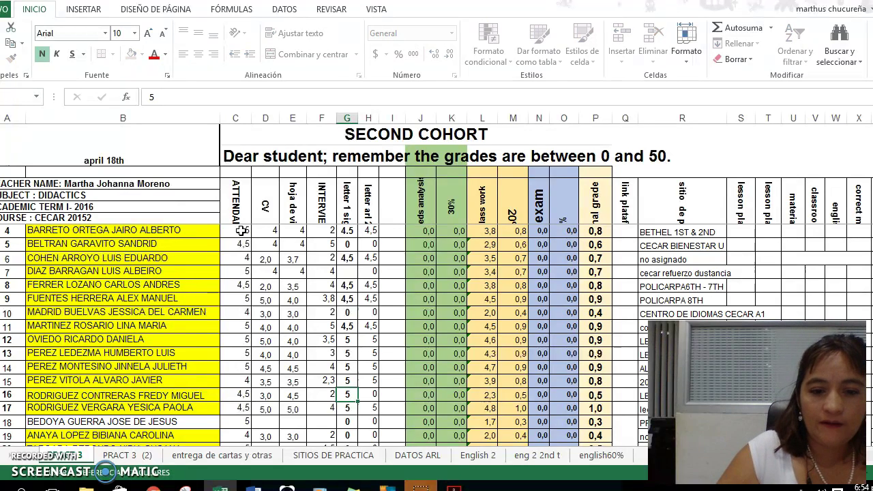
key(Tab)
text(5)
key(Down)
key(Left)
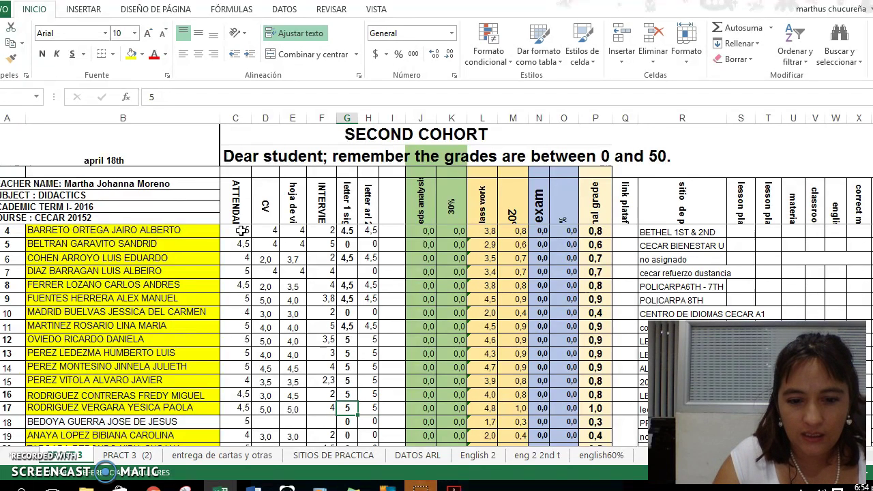
Step: Skip student 18 and enter 5 as the letter 1 and ARL letter grades for students 19 and 20
key(Down)
key(Down)
scroll(241, 231, down, 1)
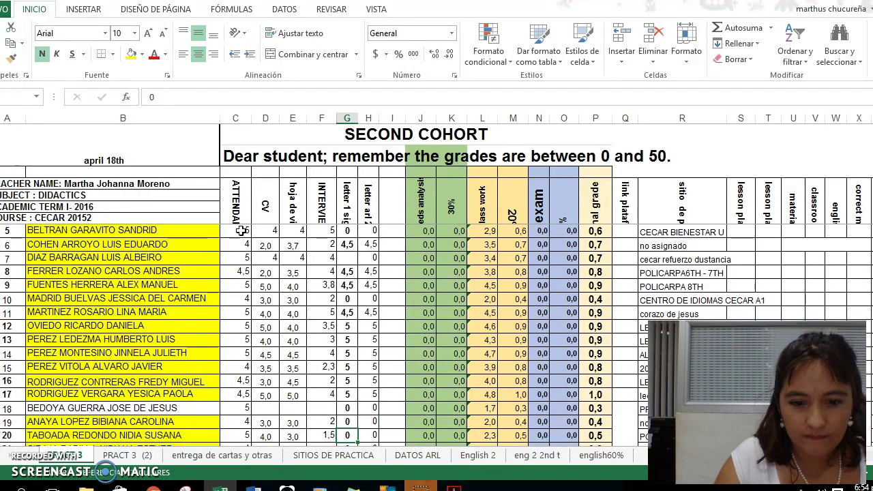
text(5)
key(Tab)
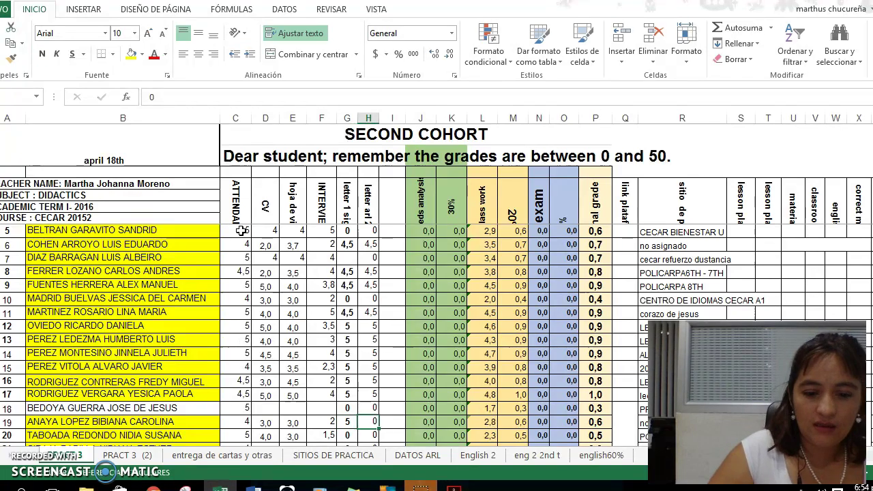
text(5)
scroll(241, 231, down, 1)
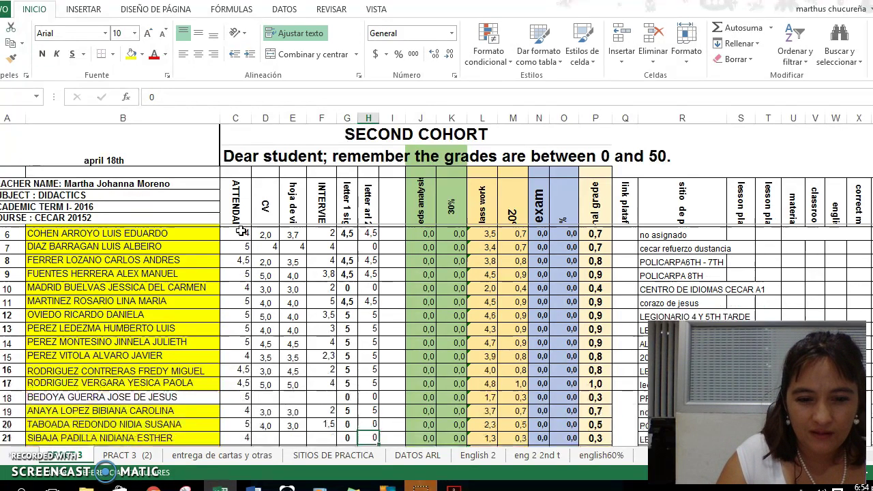
key(Return)
text(5)
key(Tab)
text(5)
key(Down)
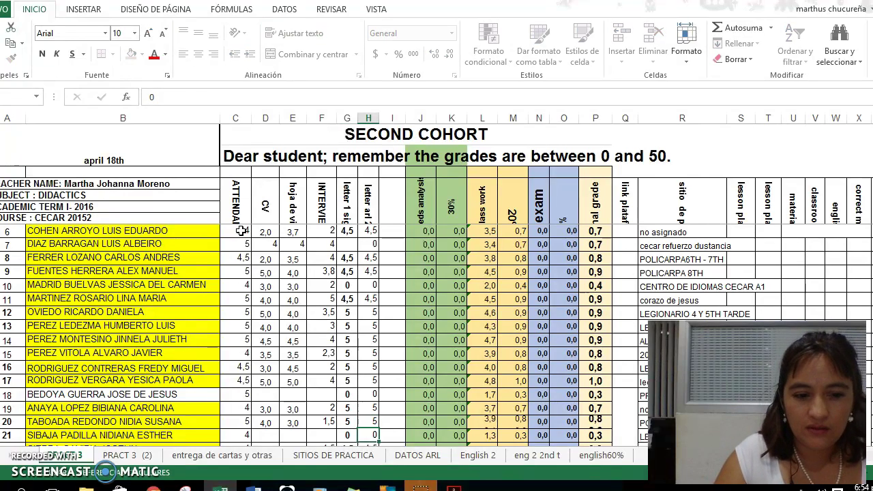
Step: Enter 0 as student 21's ARL letter grade and check the letter 1 grades down the rest of the list
text(0)
key(Return)
scroll(242, 230, down, 1)
key(Left)
scroll(241, 230, down, 2)
key(Down)
key(Down)
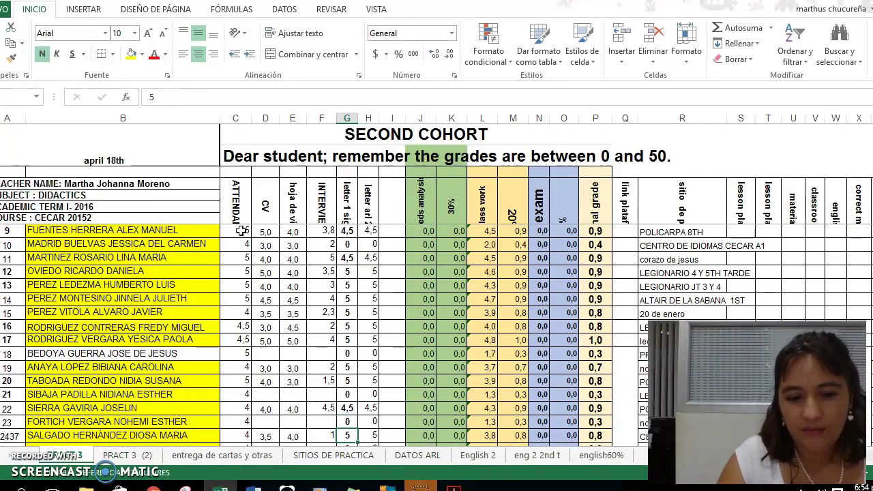
key(Down)
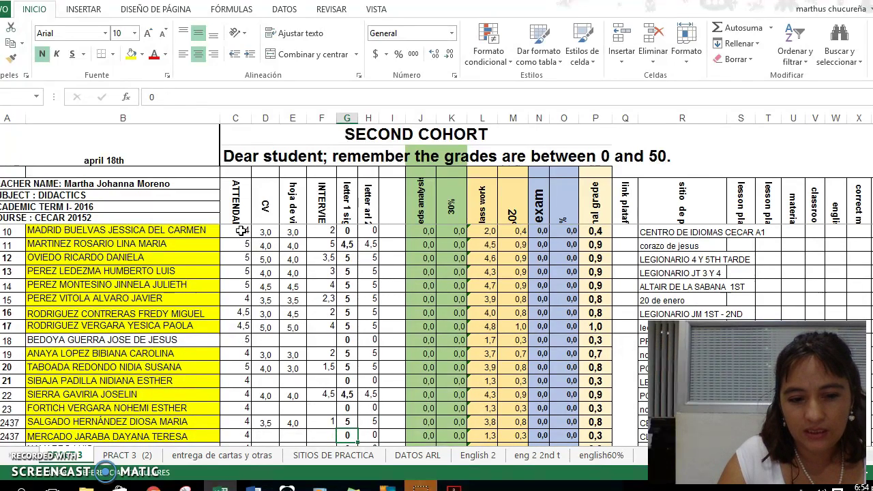
key(Down)
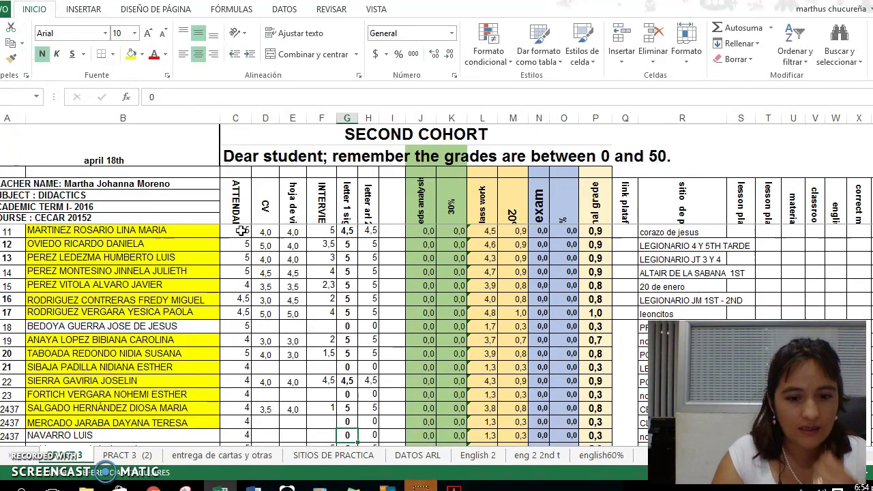
key(Down)
key(Down)
key(Up)
key(ctrl+Up)
key(ctrl+Up)
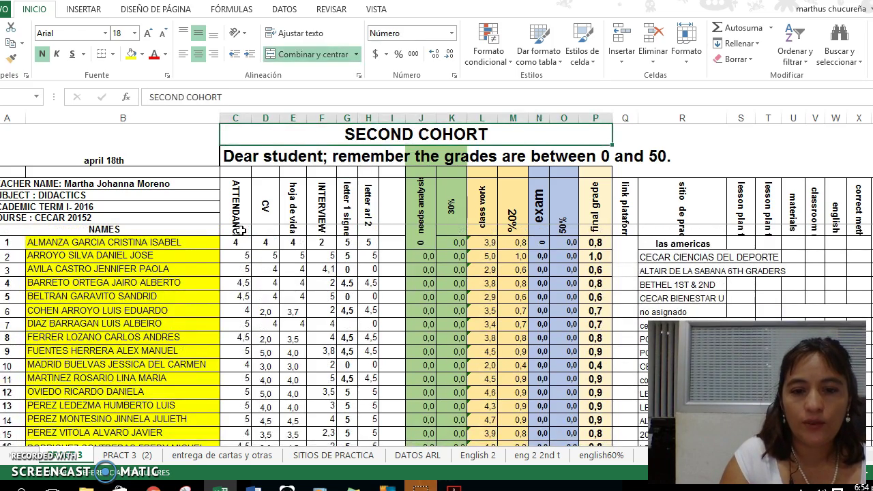
Step: Open the PRACT 3 (2) sheet and review its attendance and first microteaching column headings
click(133, 457)
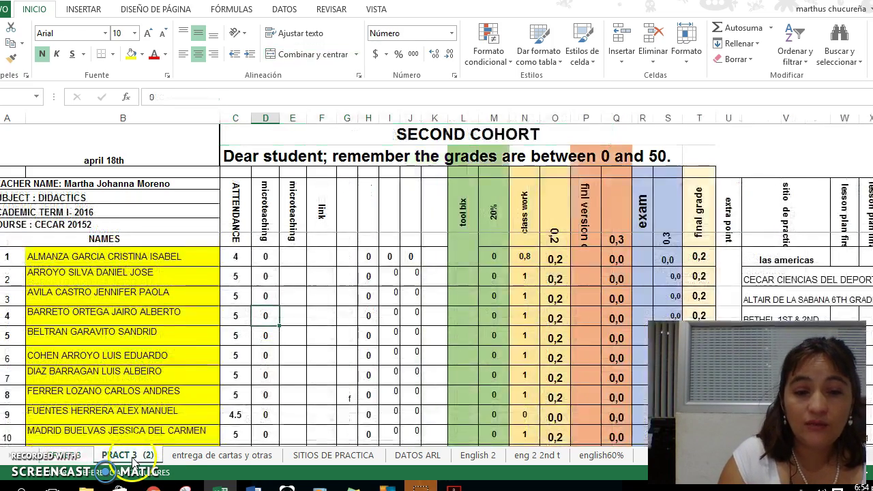
click(230, 242)
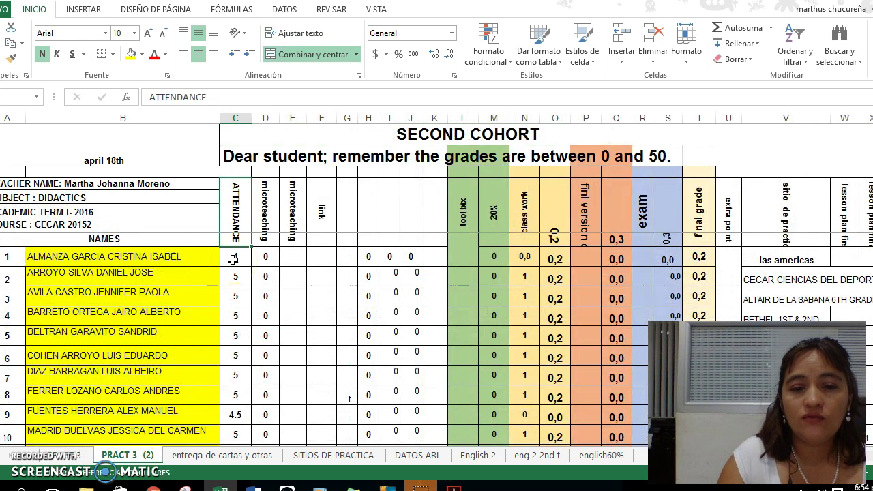
key(Right)
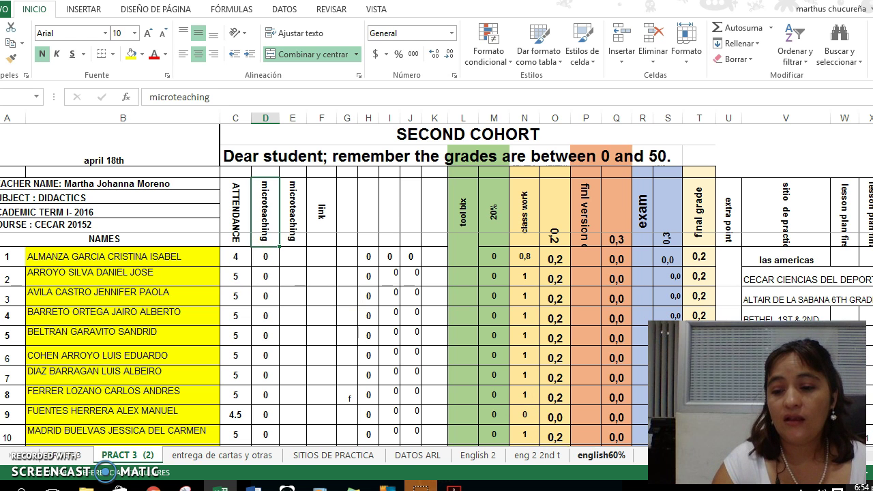
Step: Check the October 2016 dates in the system calendar for the microteaching
click(601, 455)
click(861, 487)
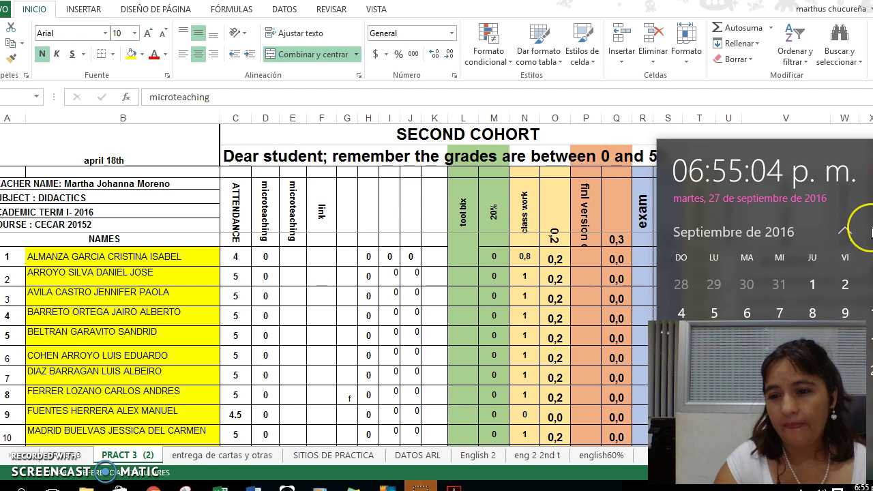
click(860, 251)
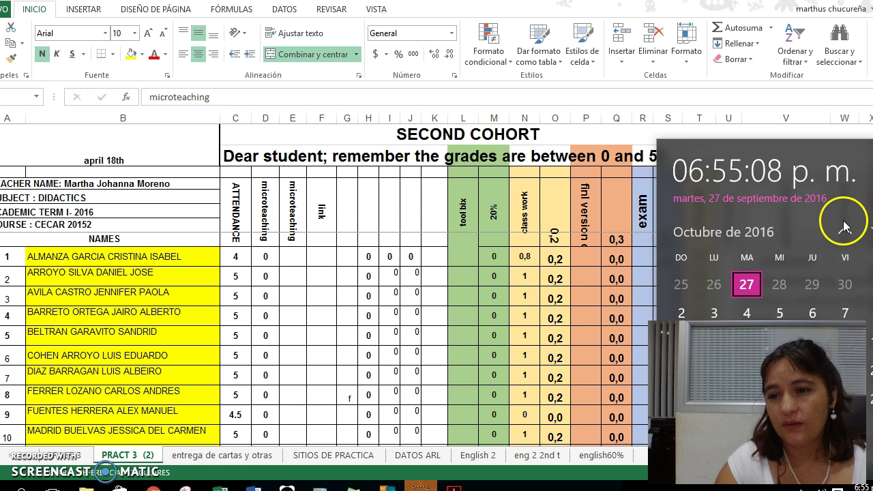
click(297, 272)
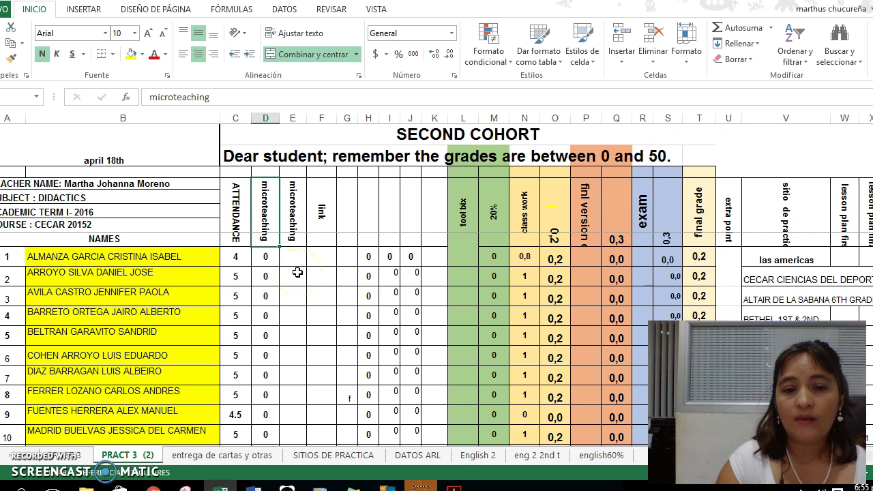
Step: Examine the first students' entries in the first microteaching column
key(Down)
key(Down)
key(Down)
key(Up)
key(Up)
key(Up)
key(Down)
key(Down)
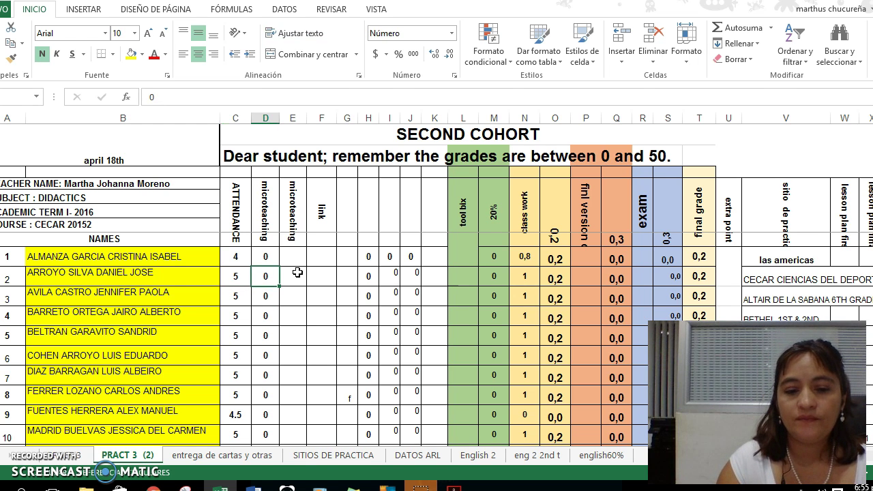
Step: Switch to Word and create a new blank document
click(253, 486)
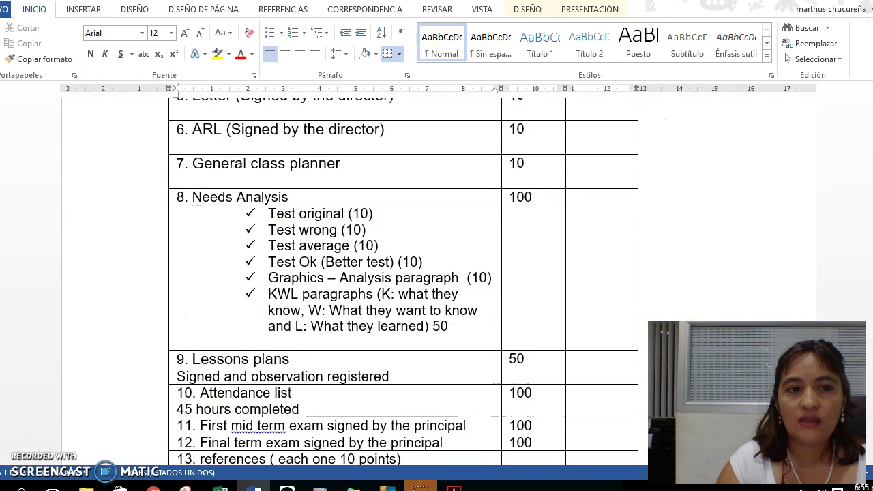
click(6, 8)
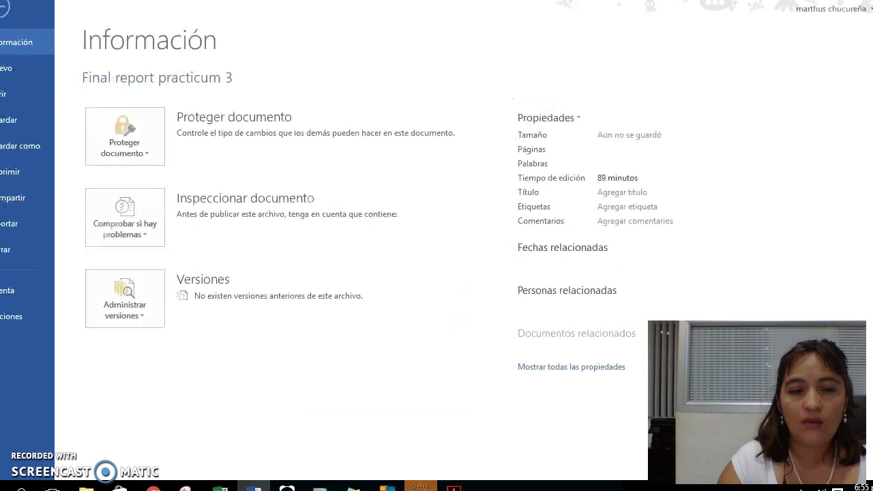
click(31, 73)
click(200, 224)
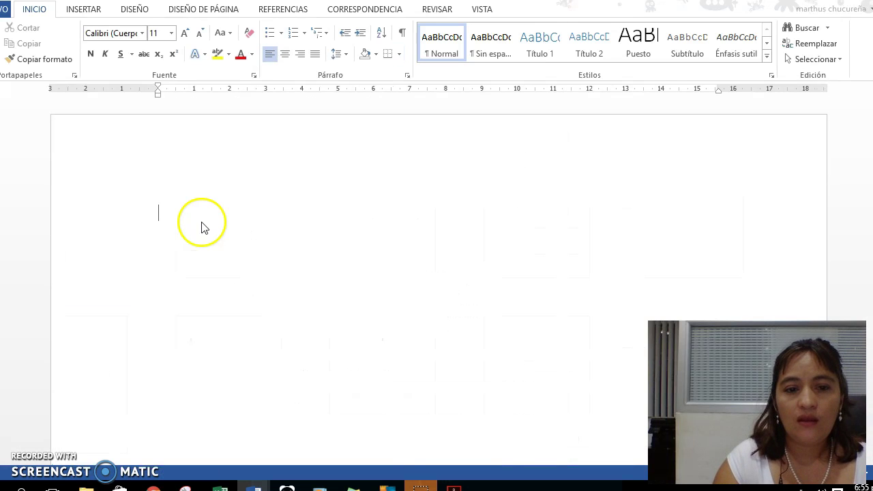
Step: Write the heading "Microteaching" and start a numbered list below it with "Lesson plans"
text(micro)
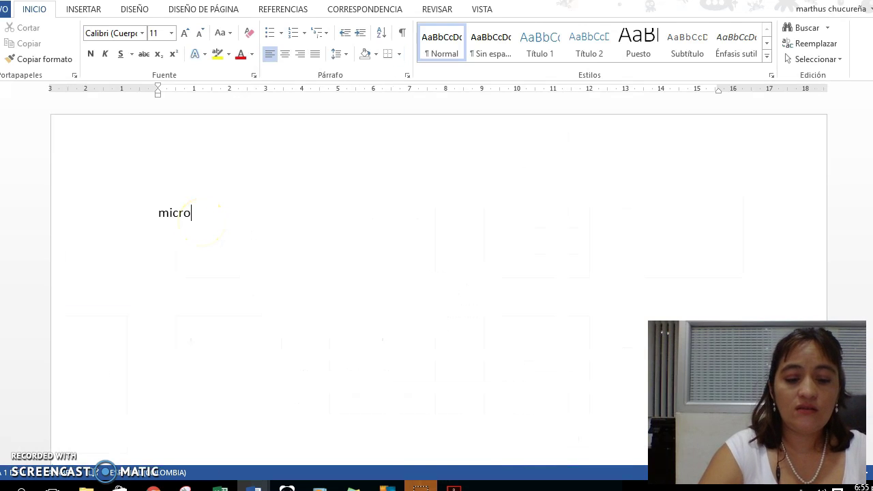
text(teaching)
key(Return)
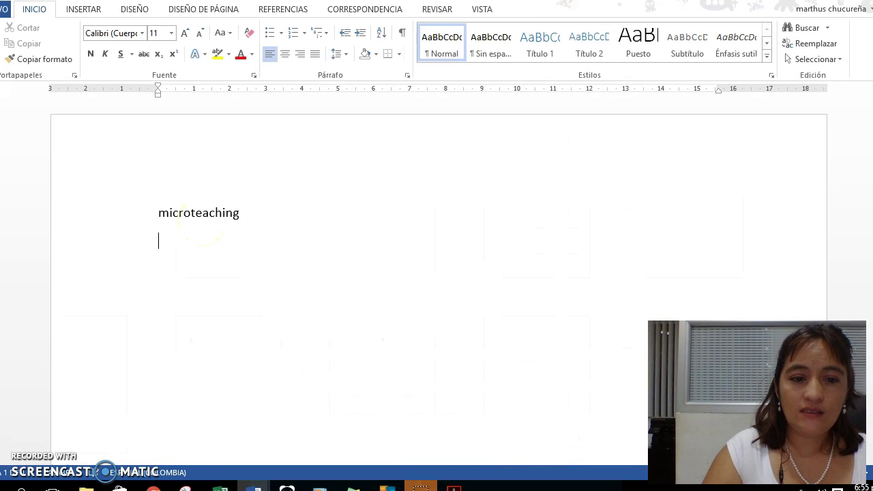
text(1. le)
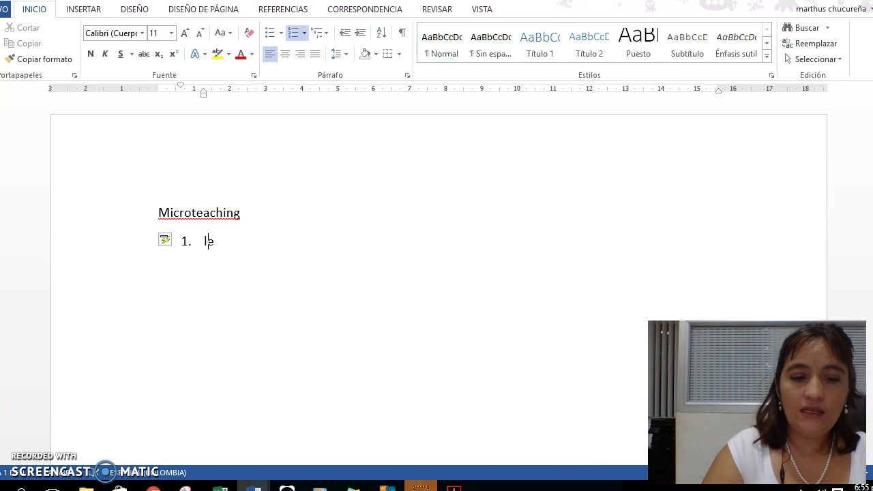
text(sson )
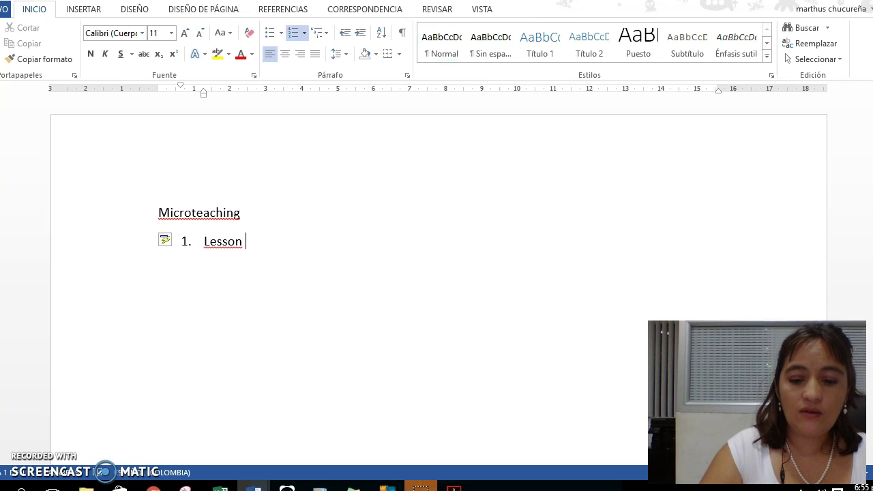
text(plans)
key(Return)
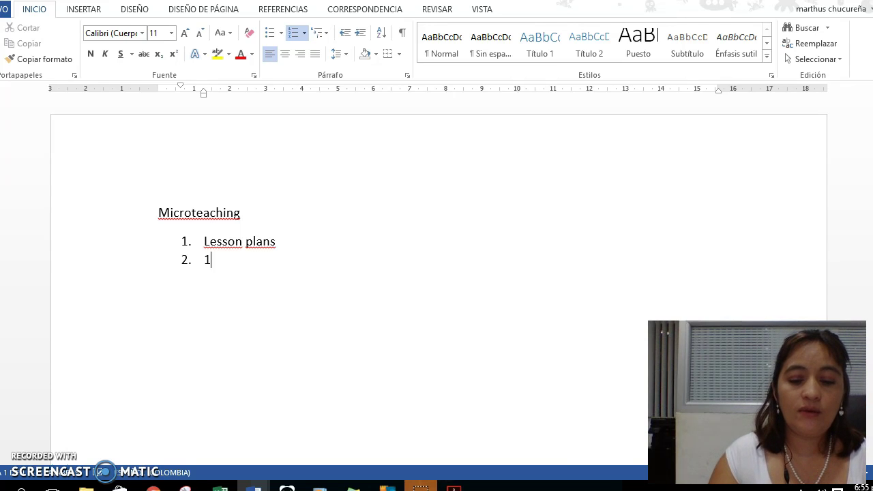
Step: Add "10 min" and "population" as the second and third items of the numbered list
text(min)
key(Return)
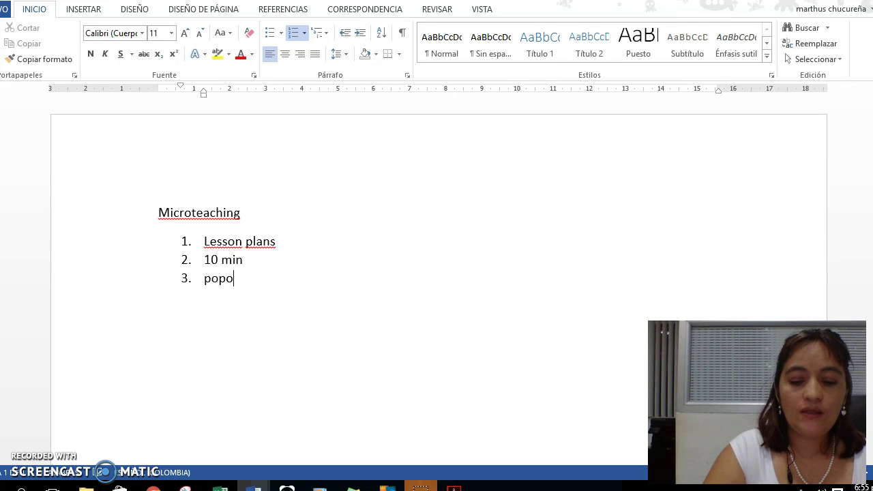
text(lation)
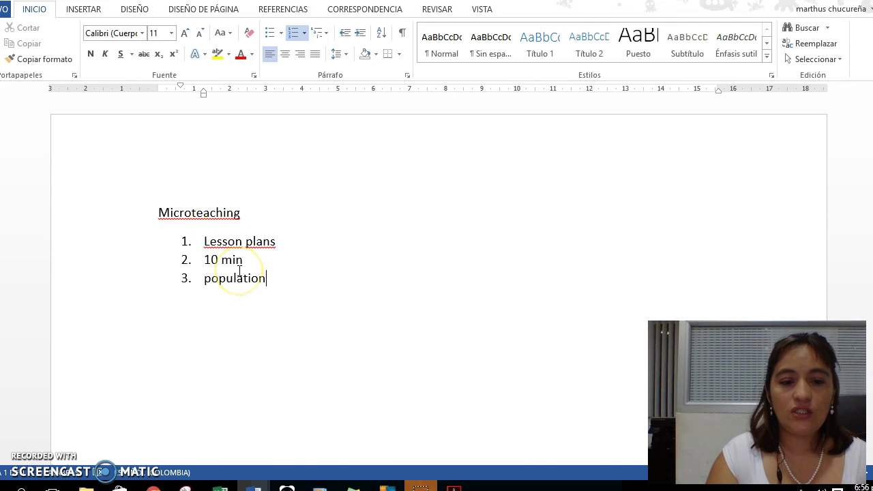
Step: Switch back to the Excel grade sheet and review the two microteaching columns and the link column
key(alt+Tab)
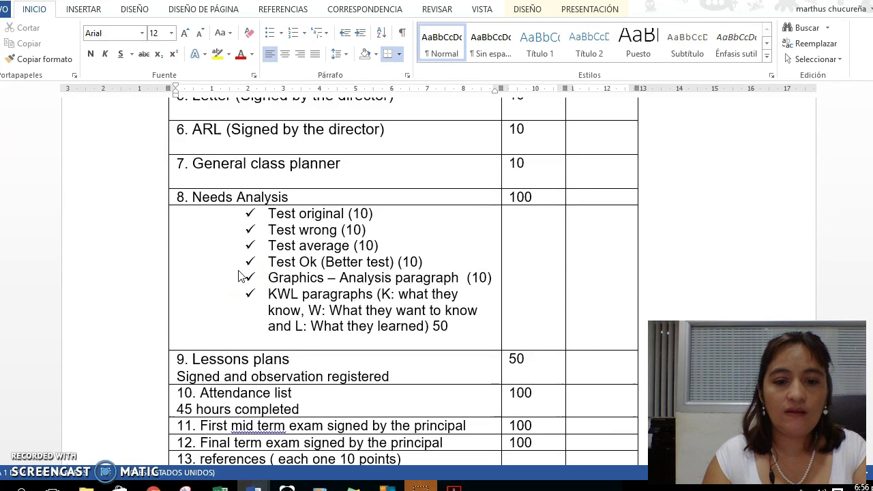
key(alt+Tab)
click(271, 240)
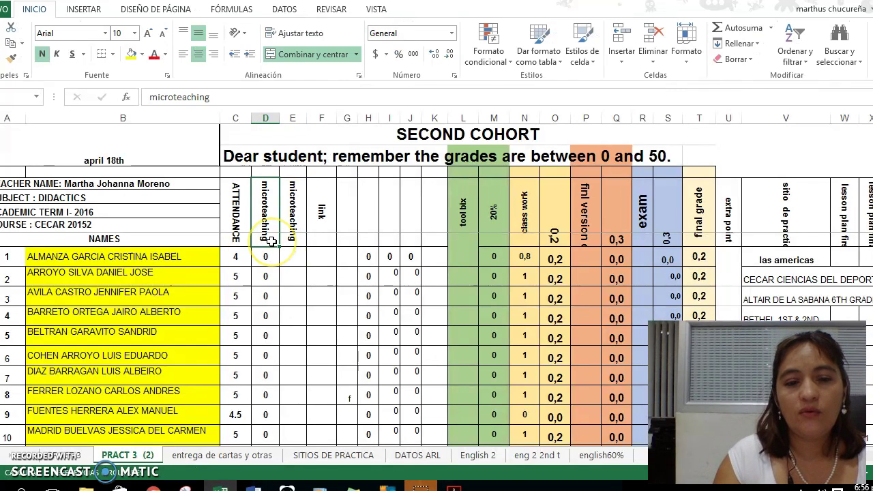
key(Right)
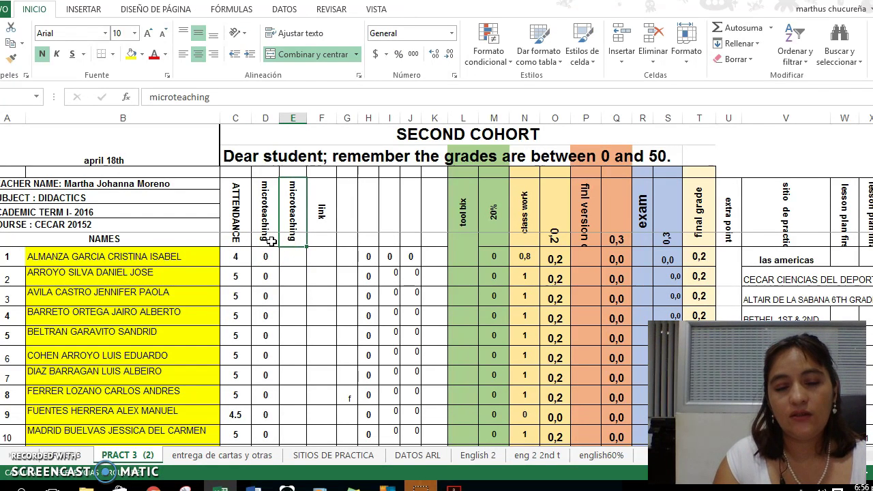
key(Down)
key(Up)
key(Down)
key(Up)
key(Down)
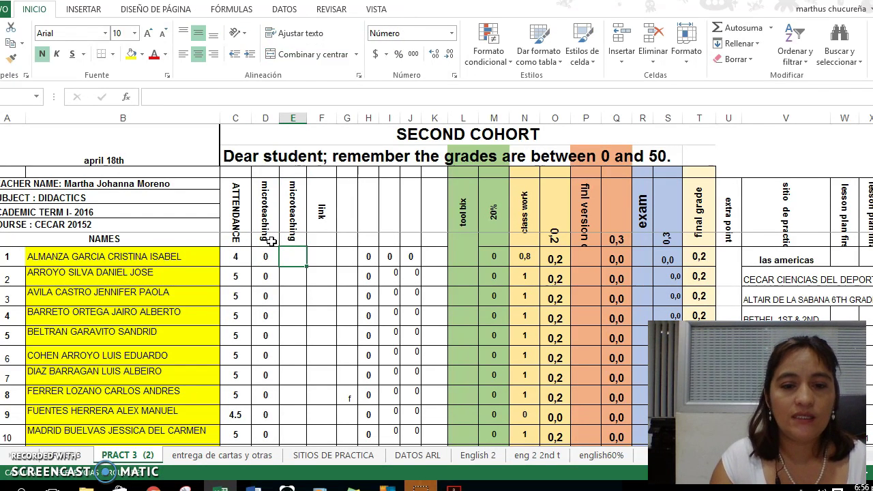
key(Right)
key(Up)
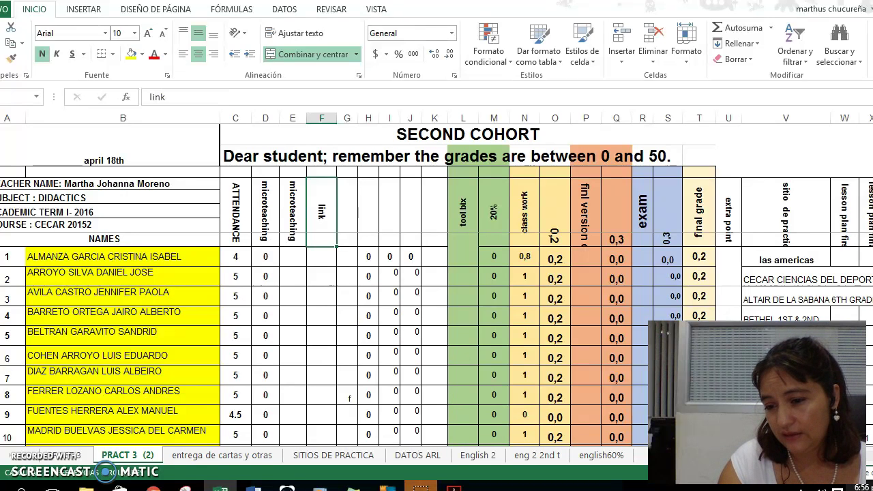
Step: Look up the October 2016 dates in the system calendar for the link delivery
click(861, 487)
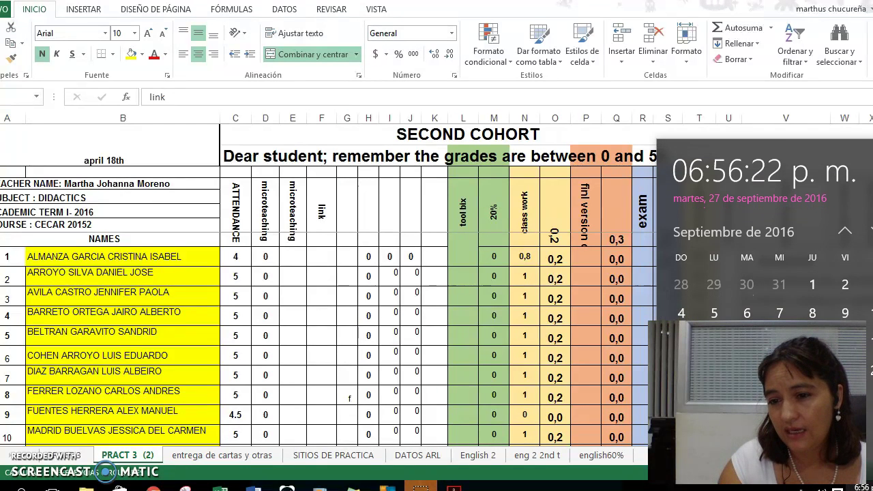
click(866, 235)
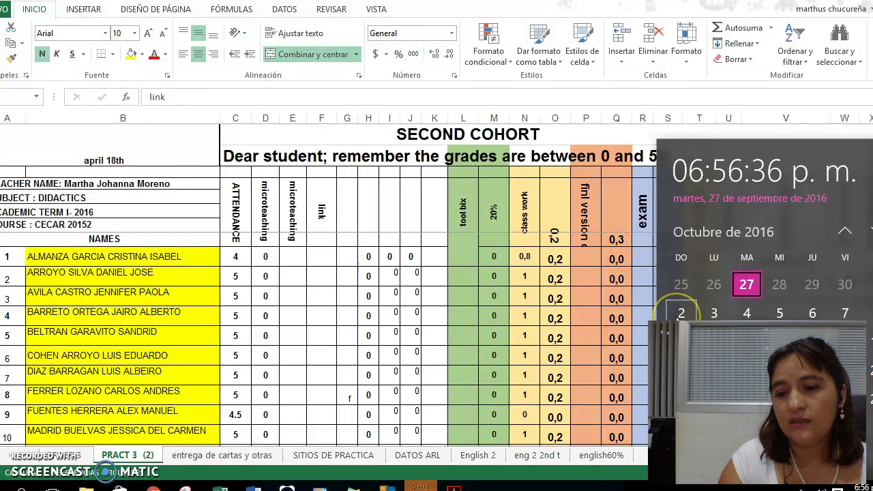
click(310, 258)
Step: Enter 0 as student 1's link grade and fill it down the column for all students
click(311, 256)
text(0)
key(Return)
click(319, 257)
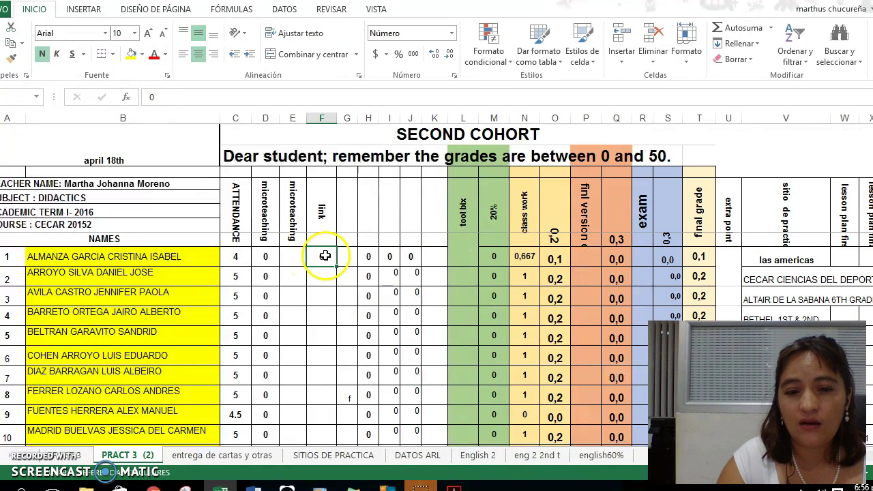
double_click(336, 265)
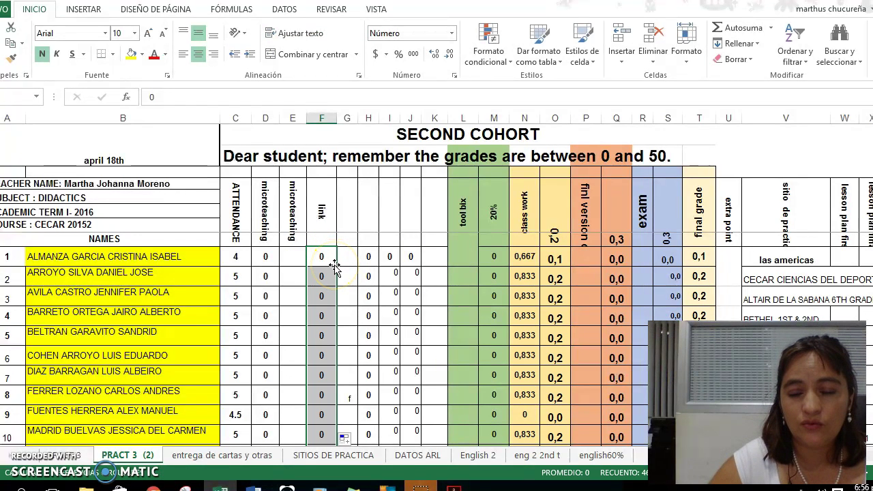